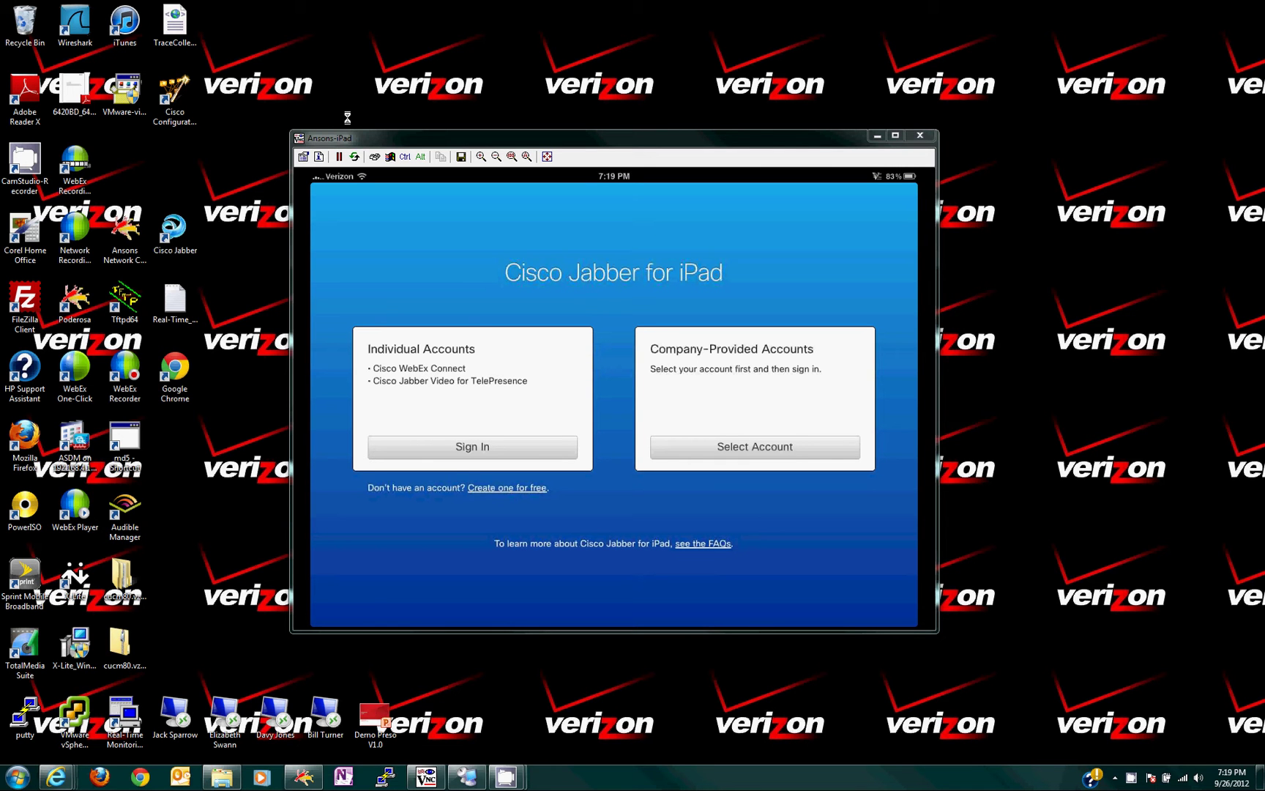
Choose a company-provided account and pick Unified Presence to reach its sign-in screen.
click(736, 448)
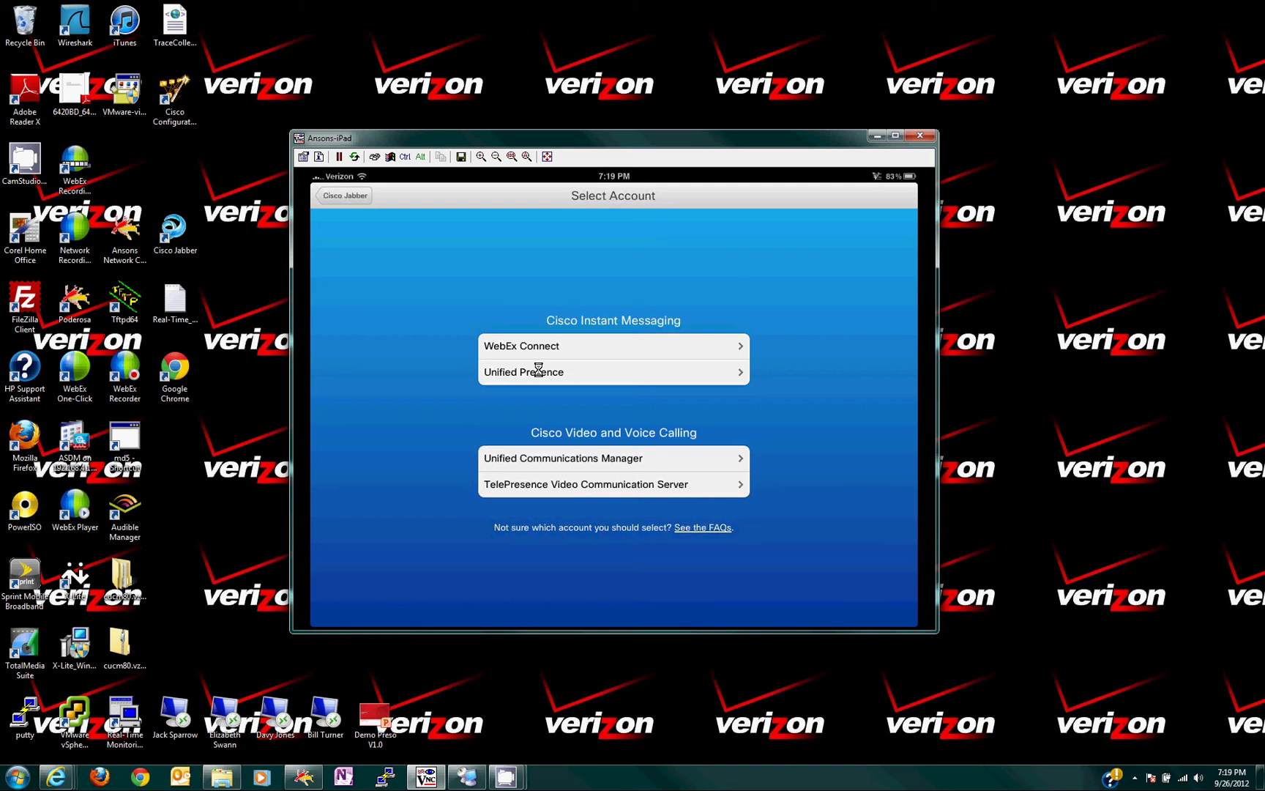
click(571, 373)
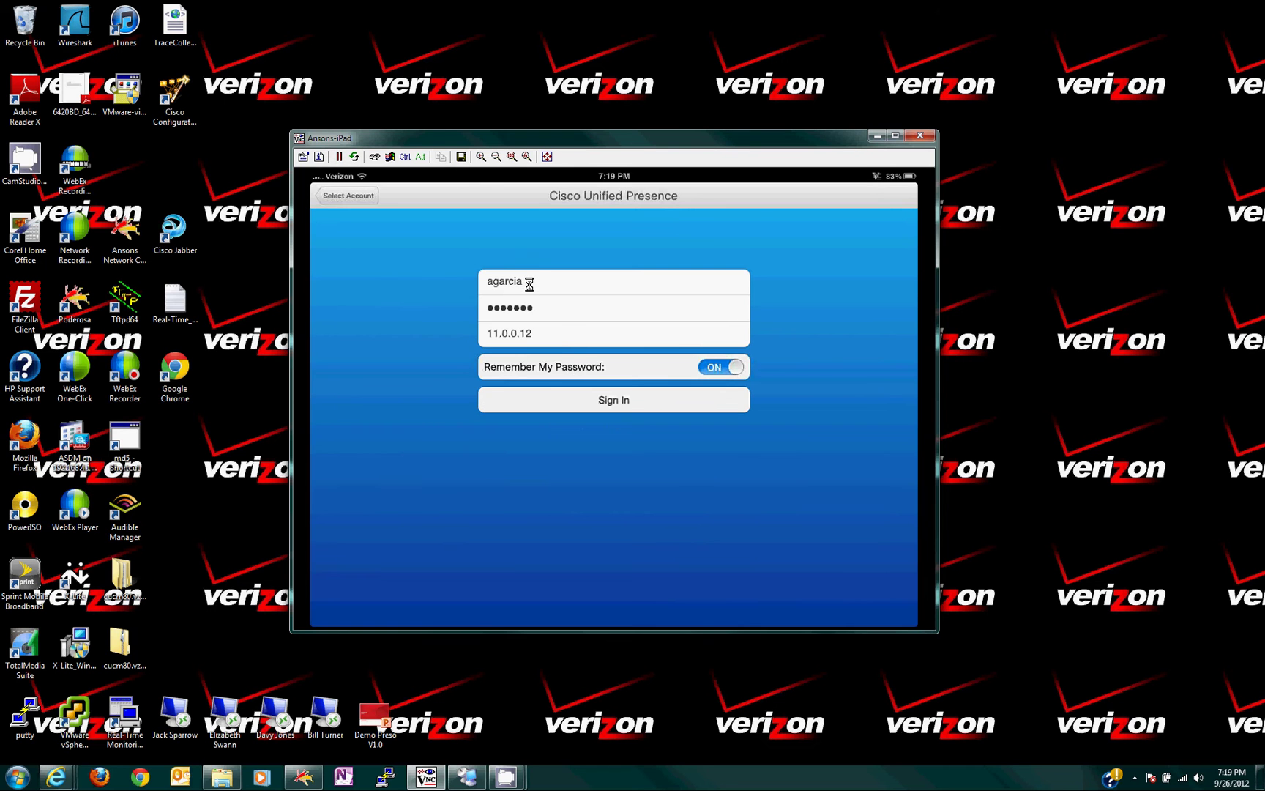
Replace the saved username and password with the new user's credentials and sign in.
click(528, 287)
key(BackSpace)
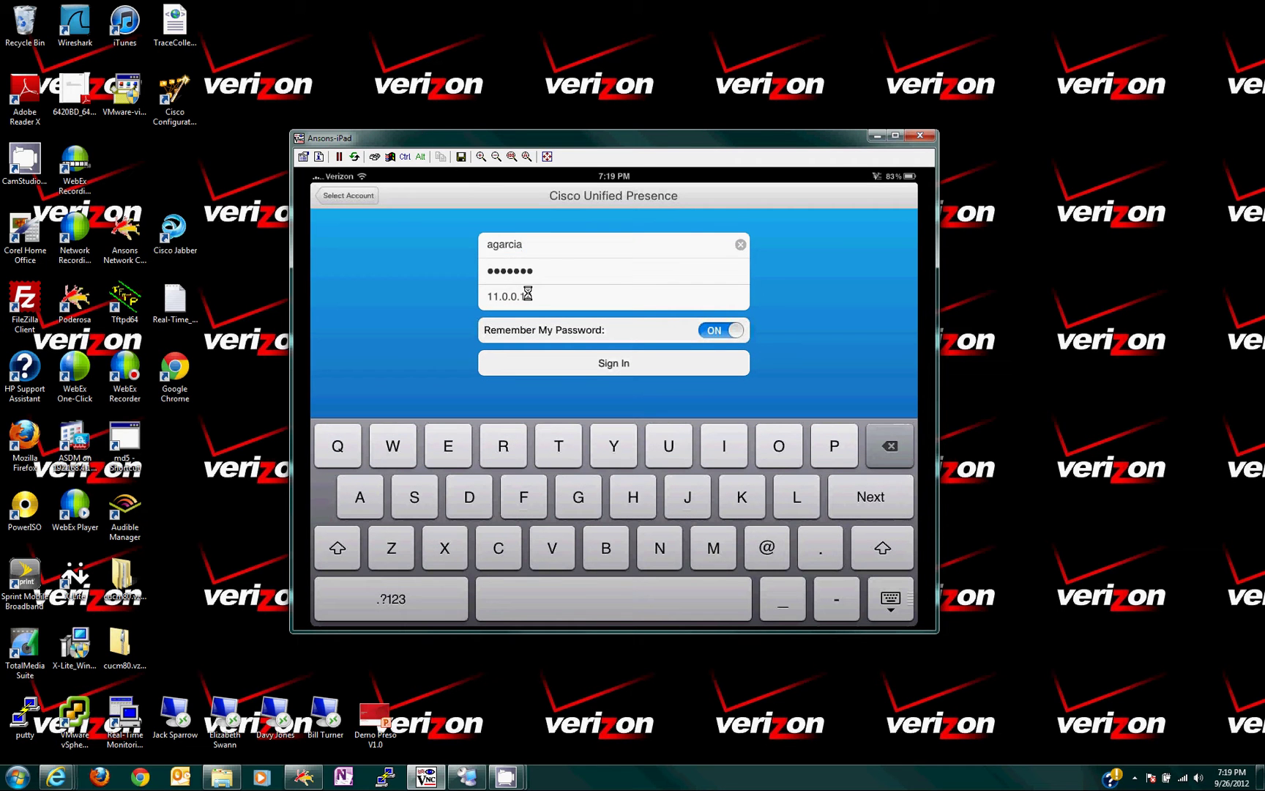
key(BackSpace)
key(BackSpace)
key(BackSpace)
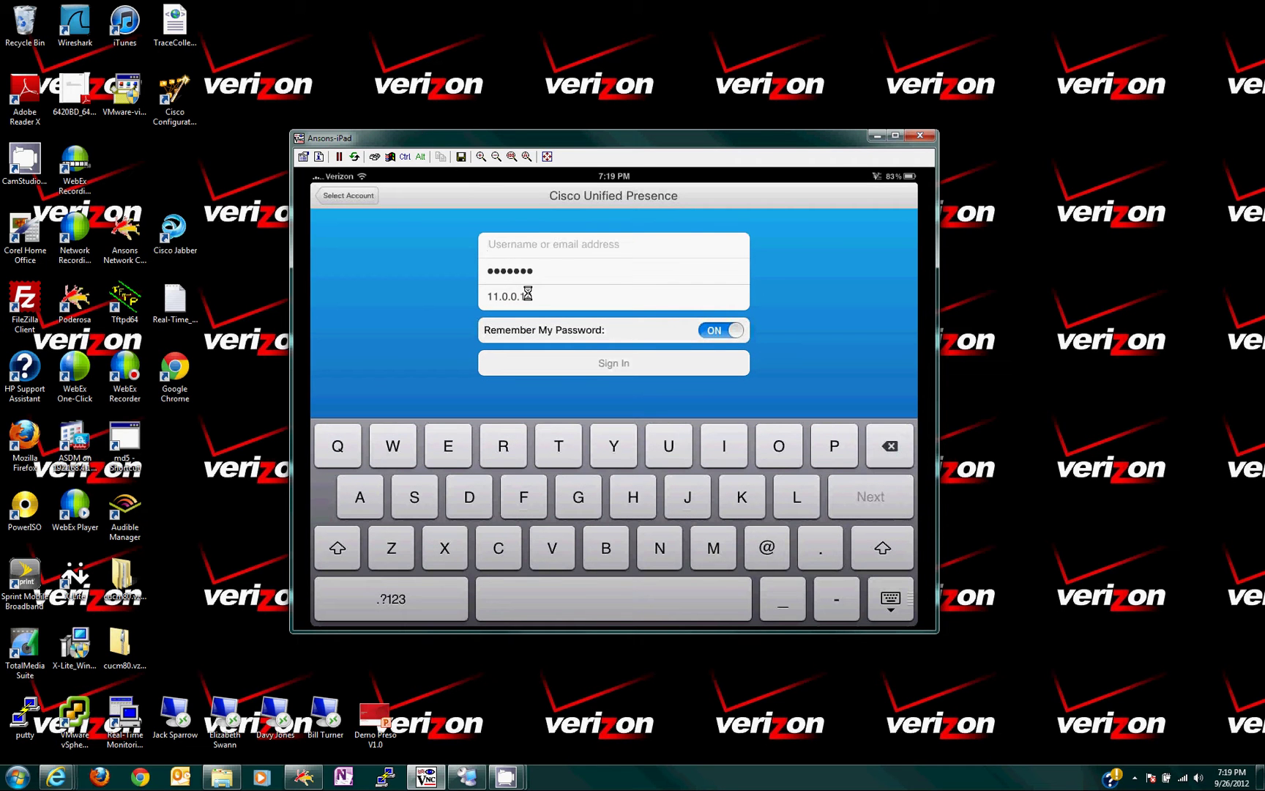
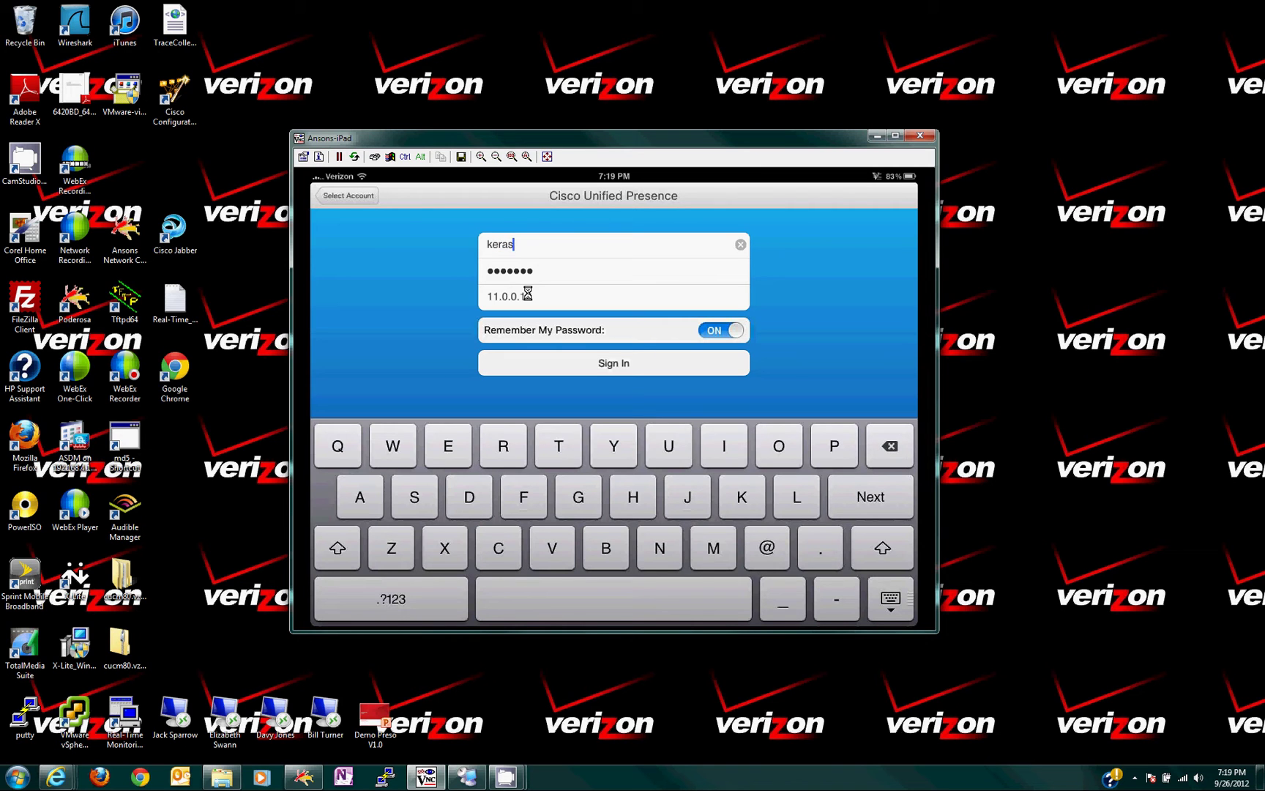
click(546, 275)
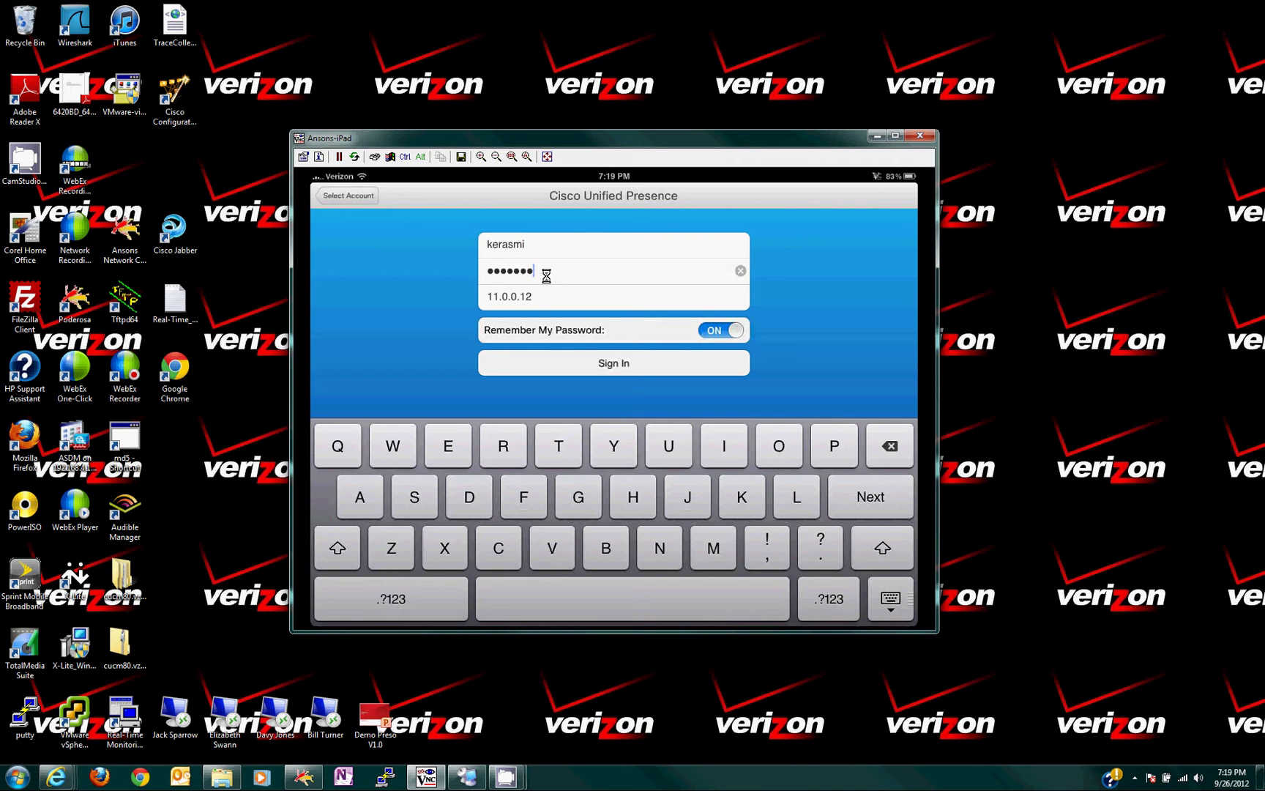
key(BackSpace)
key(BackSpace)
key(BackSpace)
key(BackSpace)
key(BackSpace)
key(BackSpace)
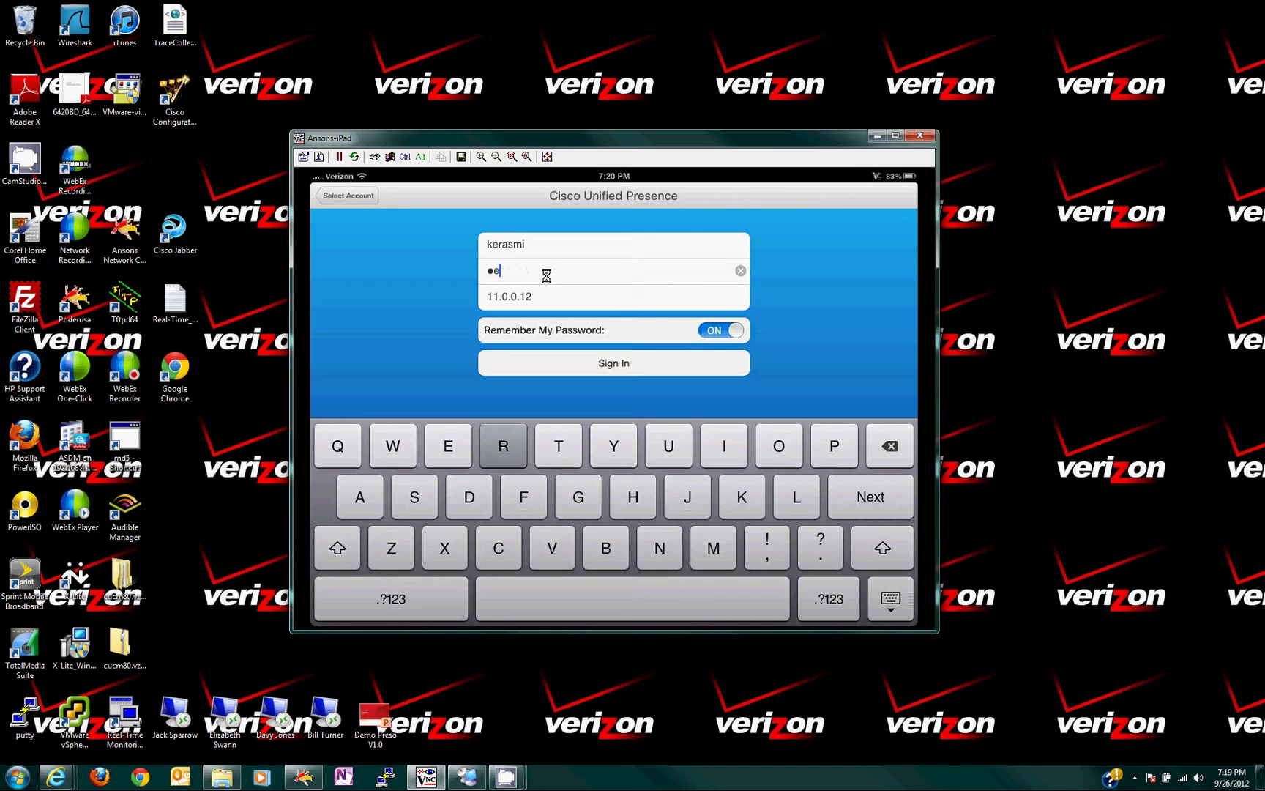
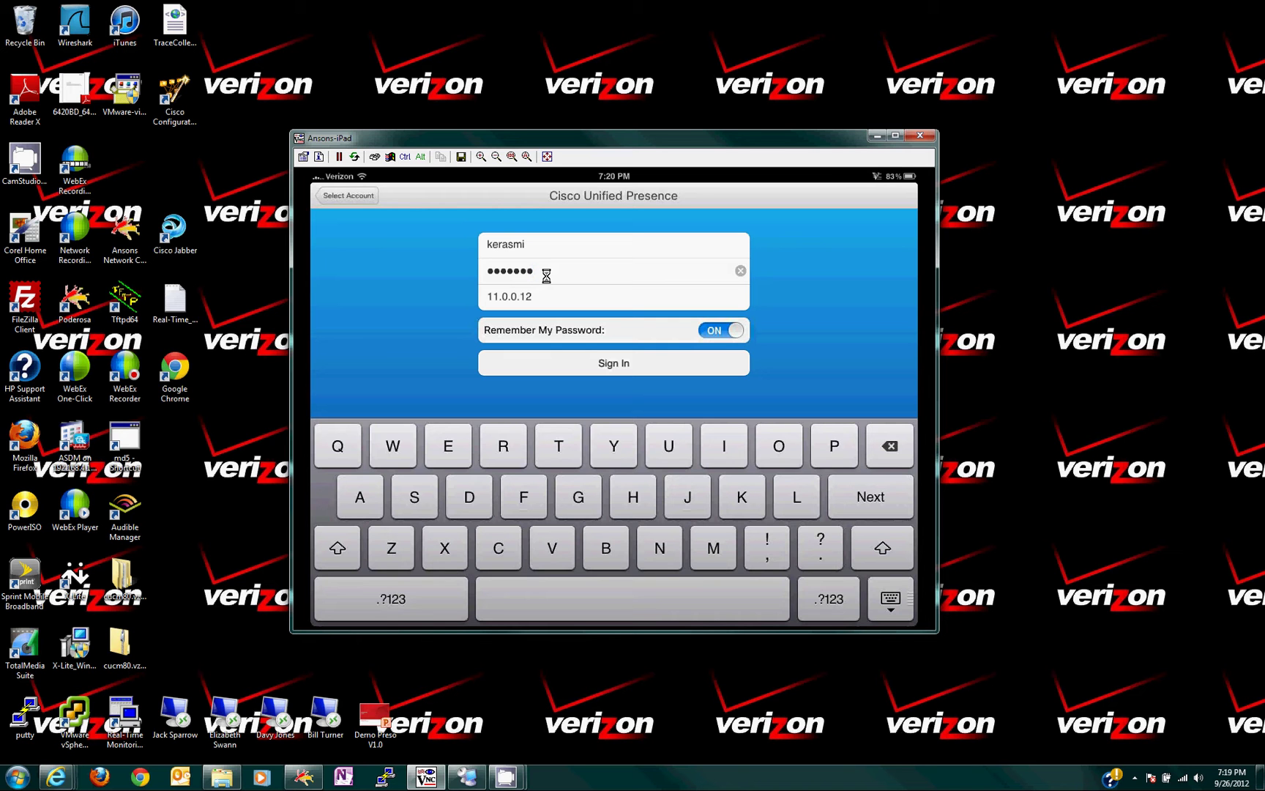
click(611, 365)
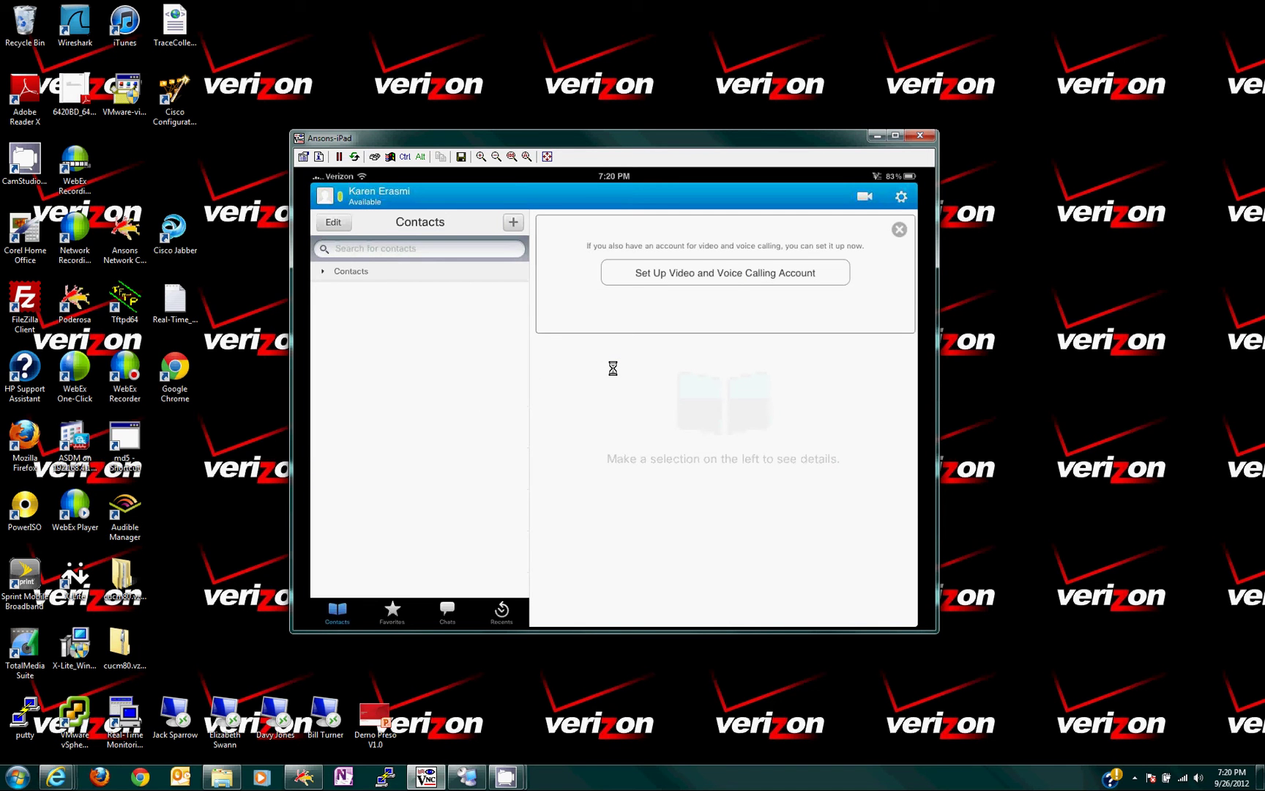
Save a Unified Communications Manager calling account with the user's username and password.
click(716, 273)
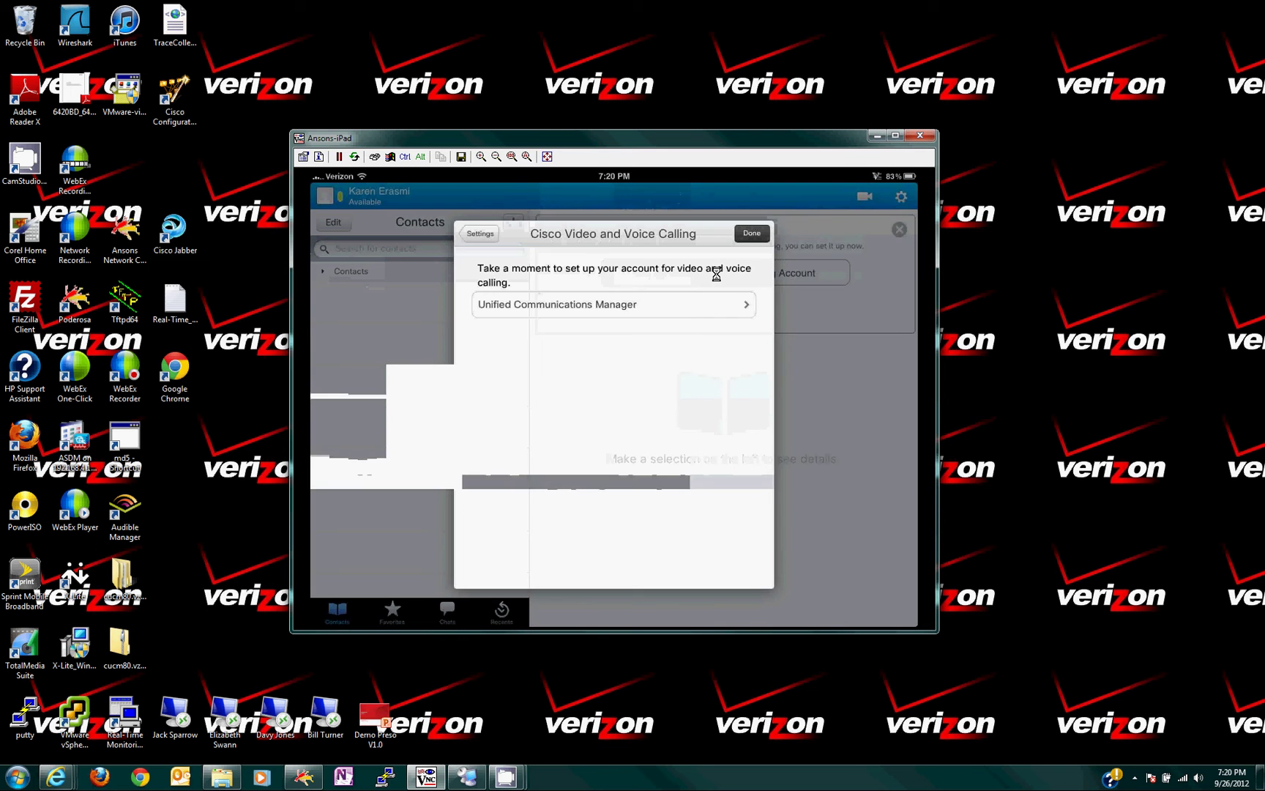
click(627, 306)
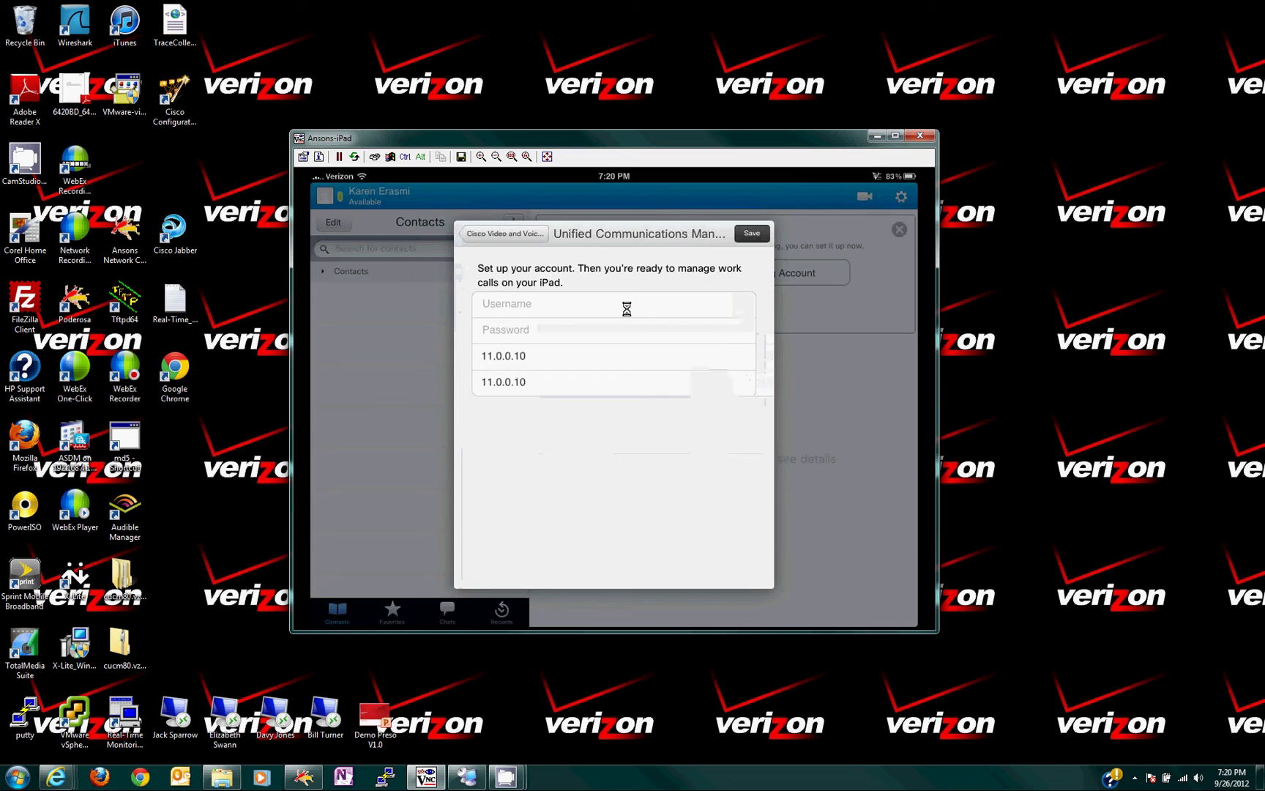
click(529, 306)
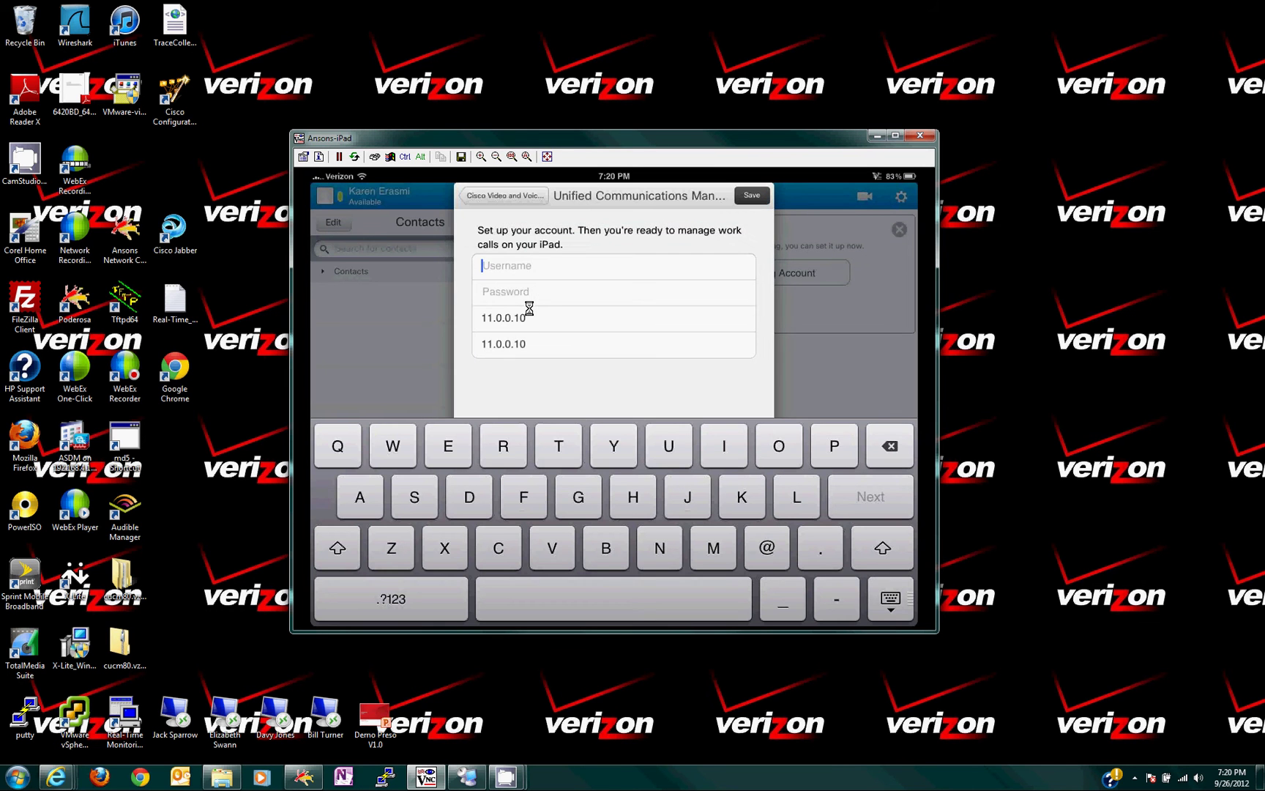
click(532, 293)
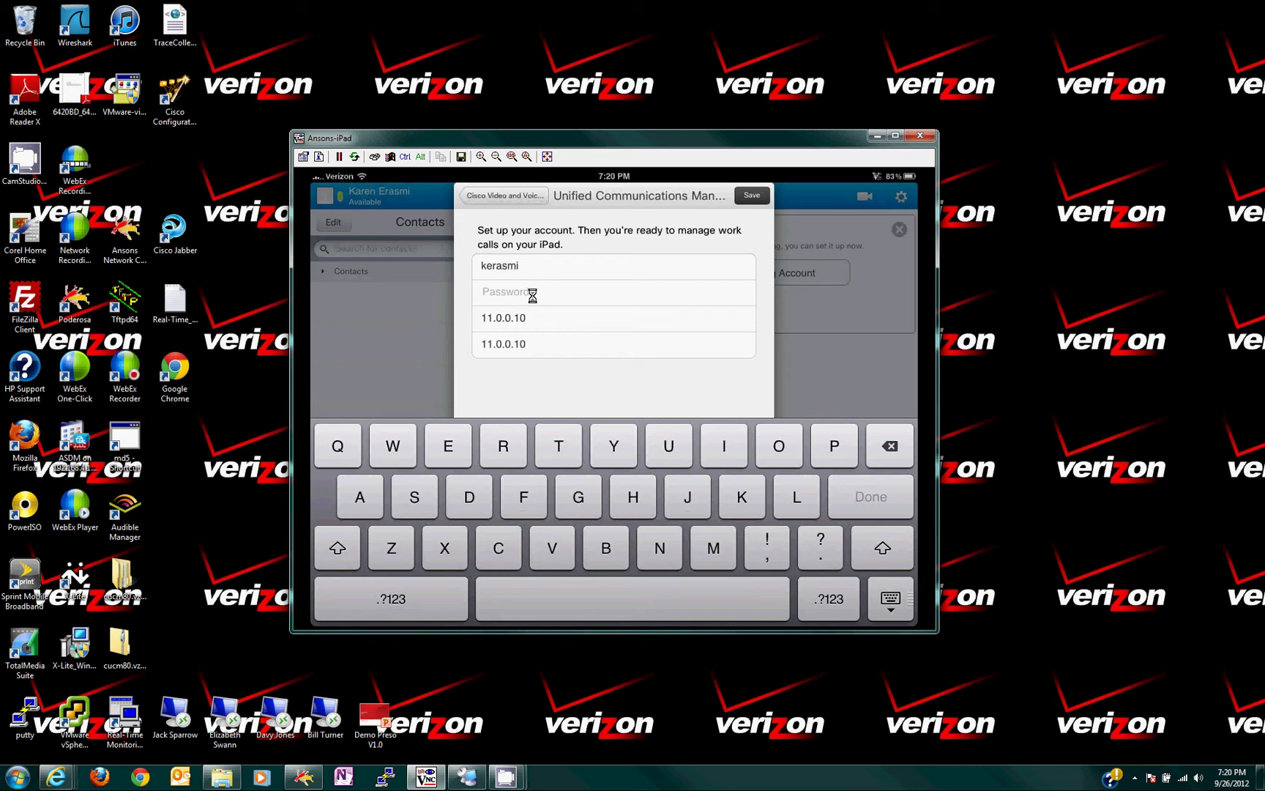
click(754, 196)
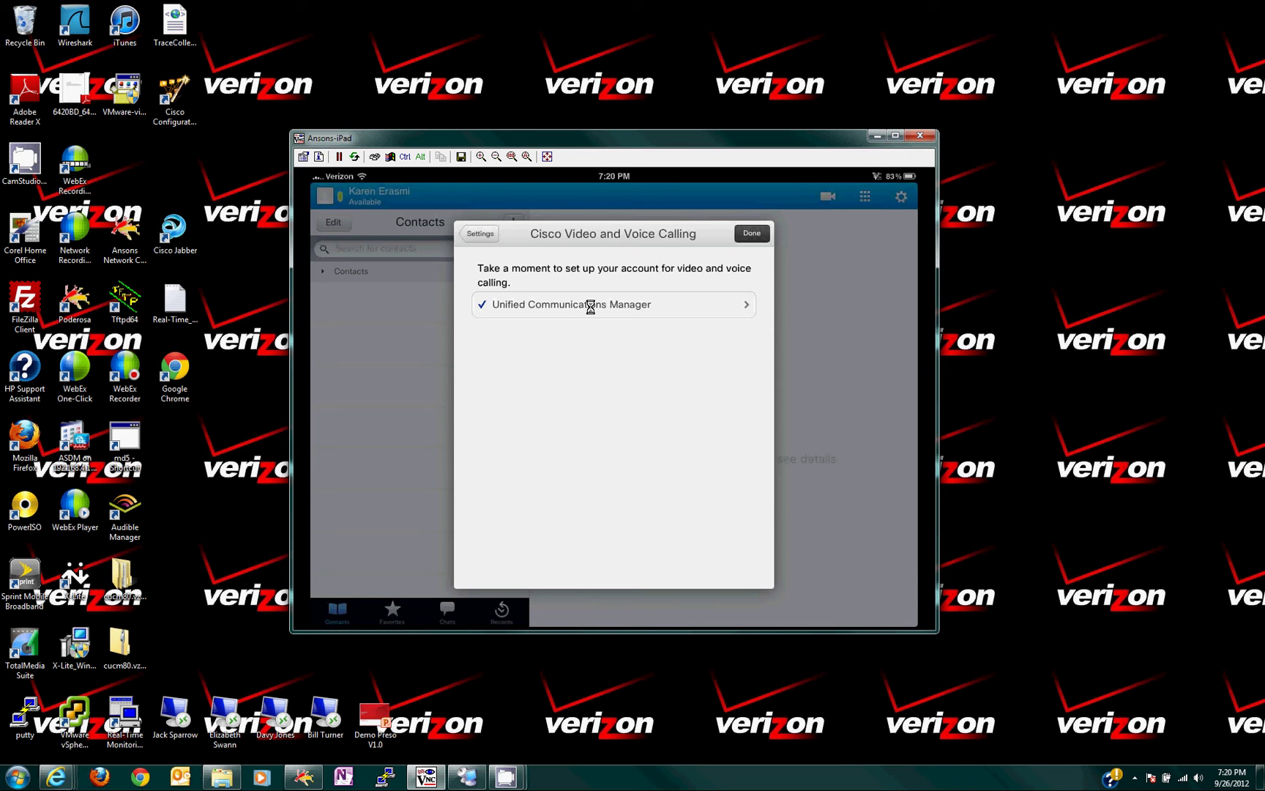
click(746, 238)
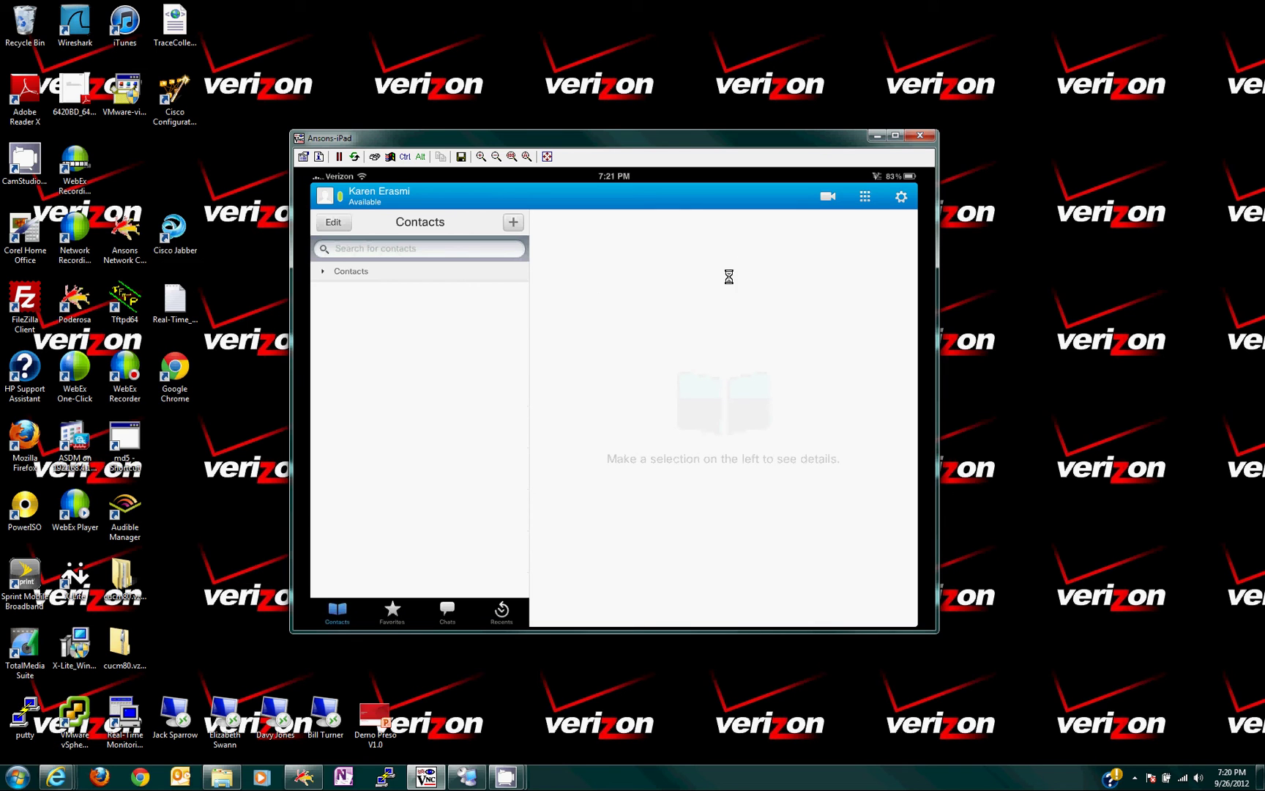
Expand the Contacts group to list the Available and Busy contacts.
click(323, 273)
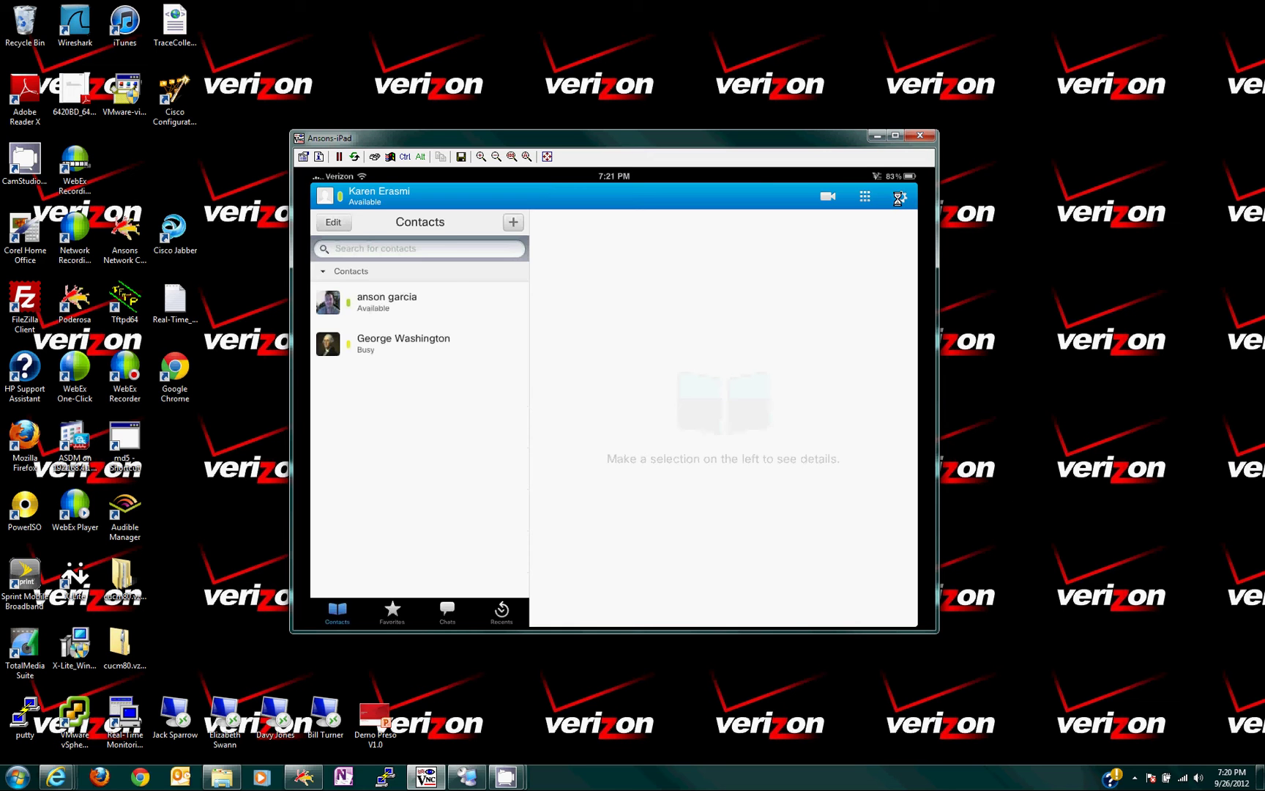
In Settings, save a Voicemail account for server 11.0.0.11 with the user's username and password.
click(898, 198)
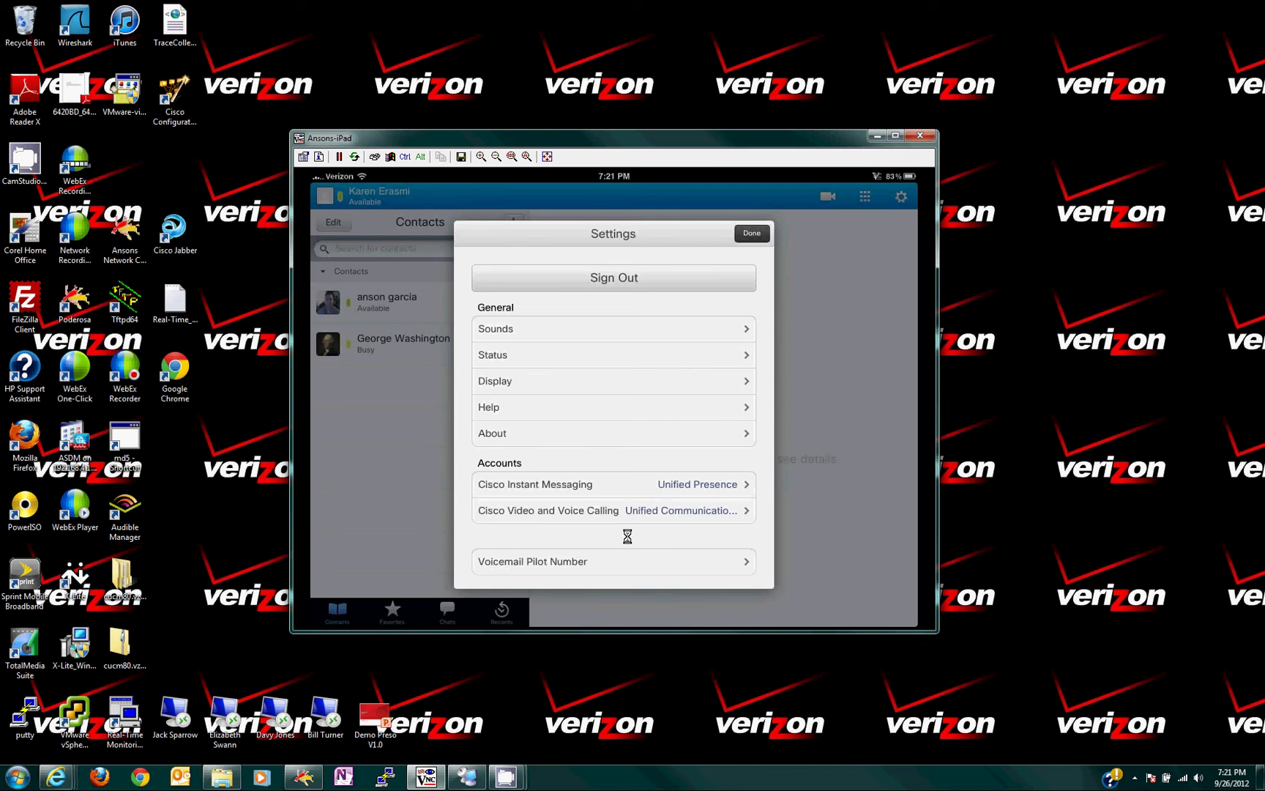
drag(627, 534, 626, 445)
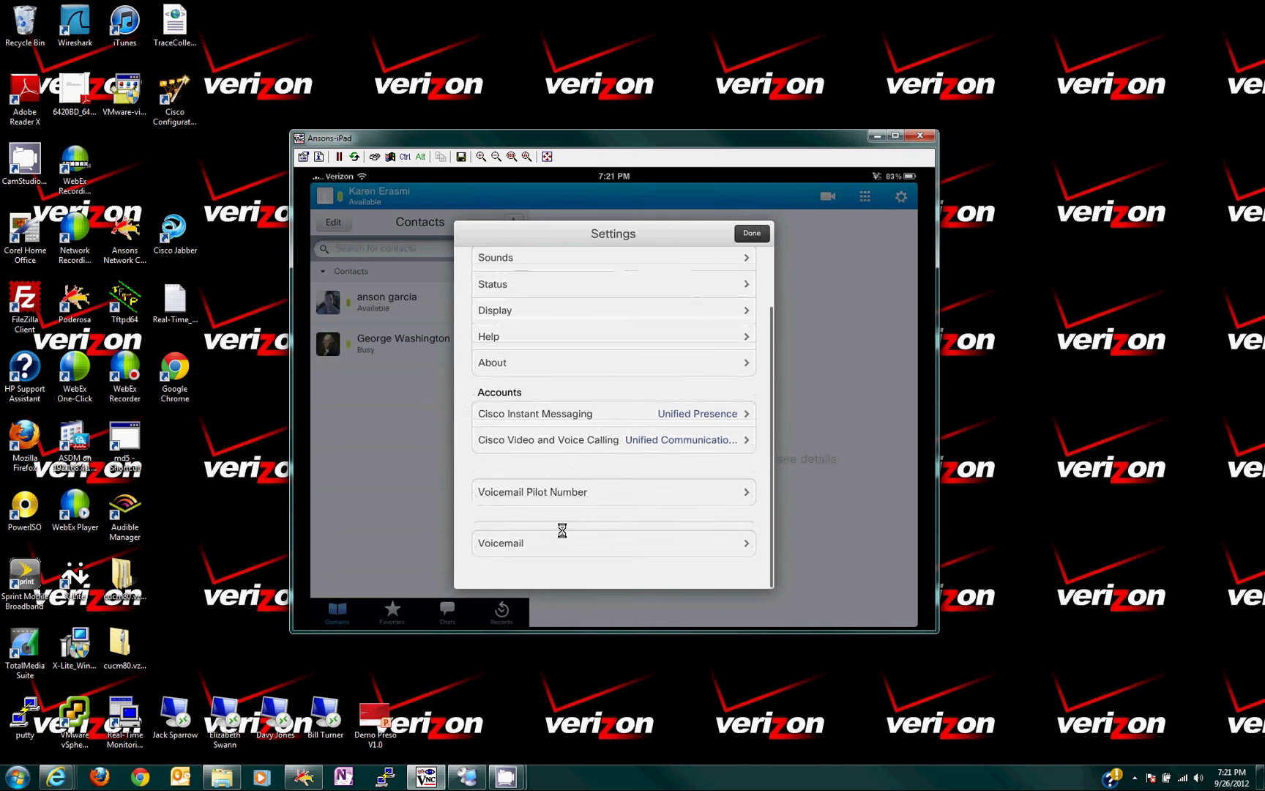
click(529, 547)
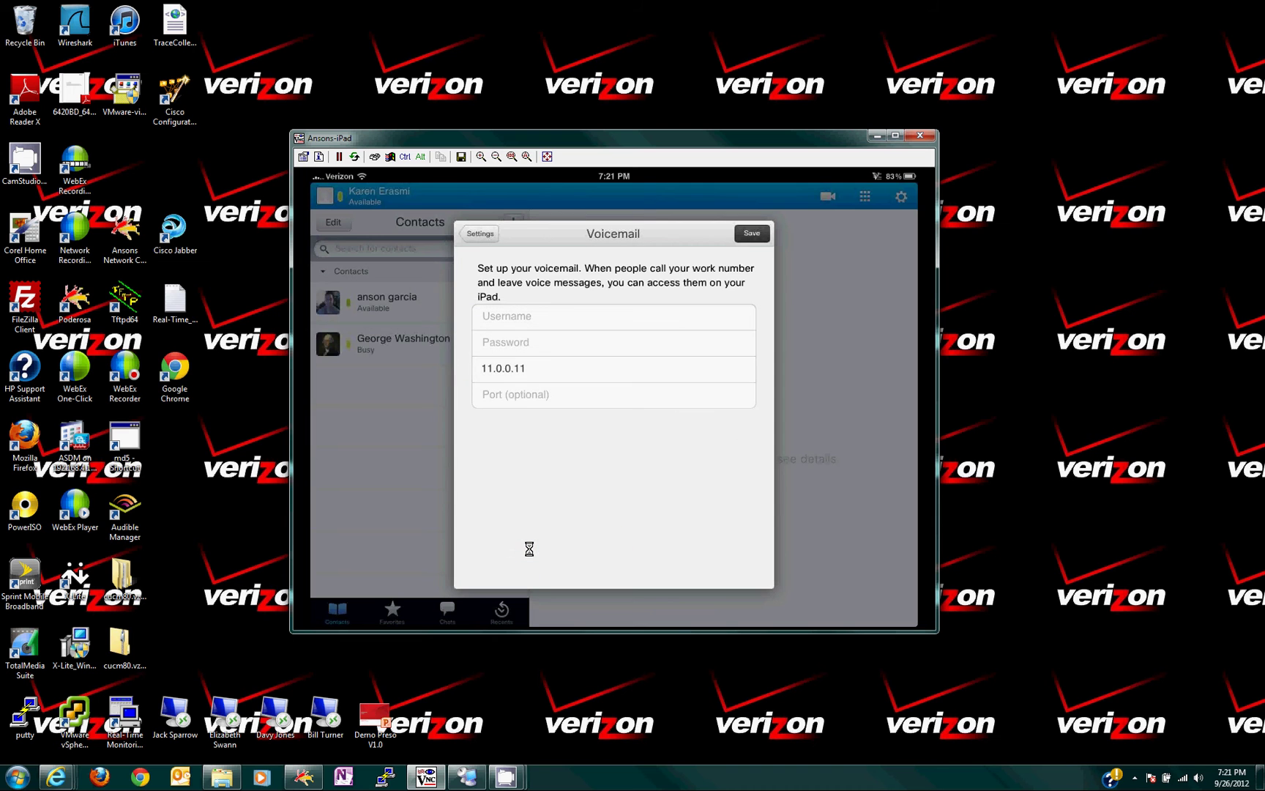
click(509, 316)
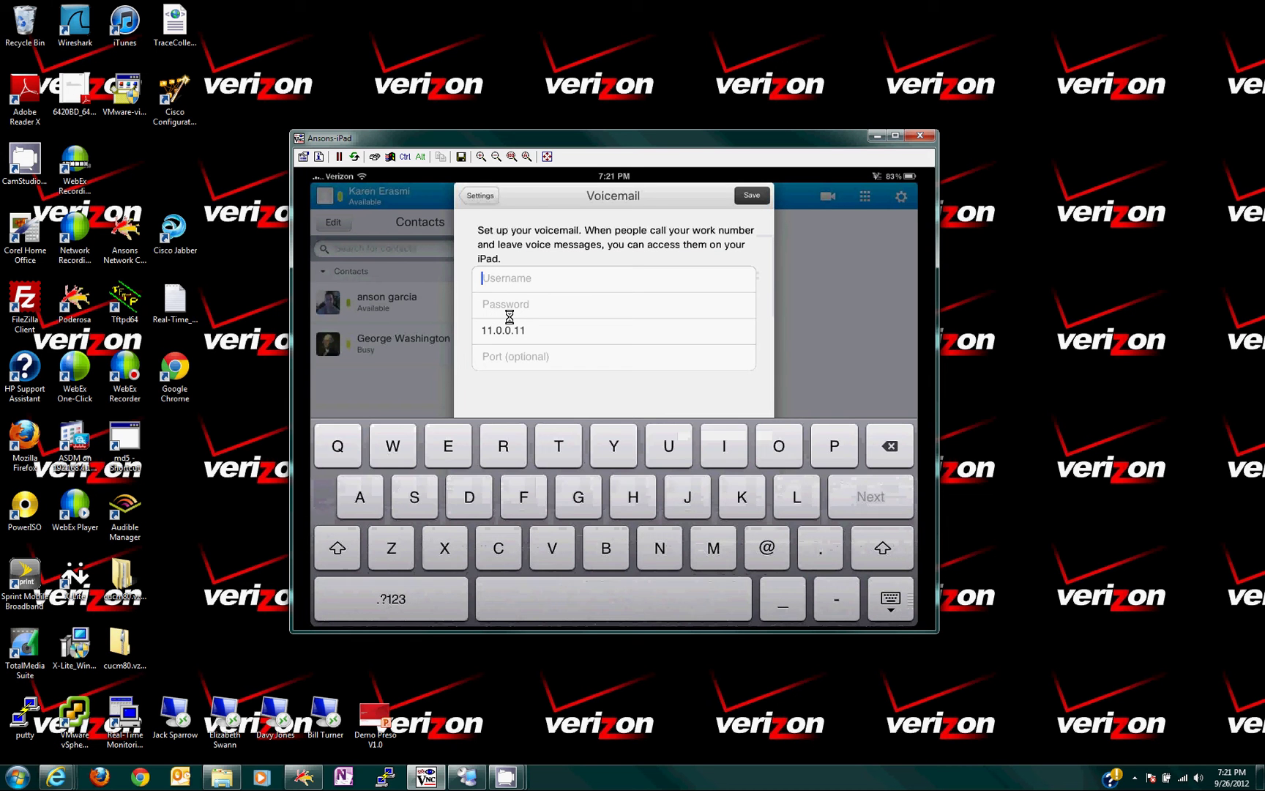
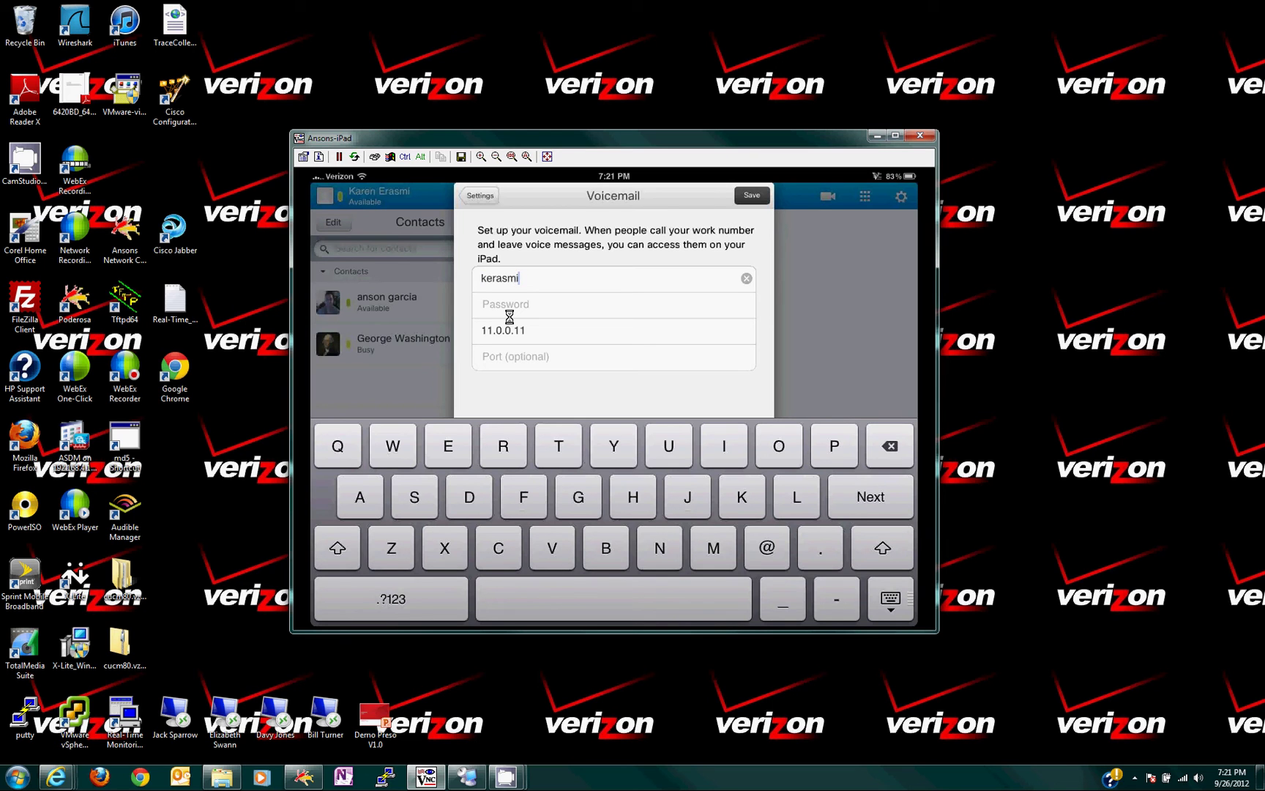
key(Return)
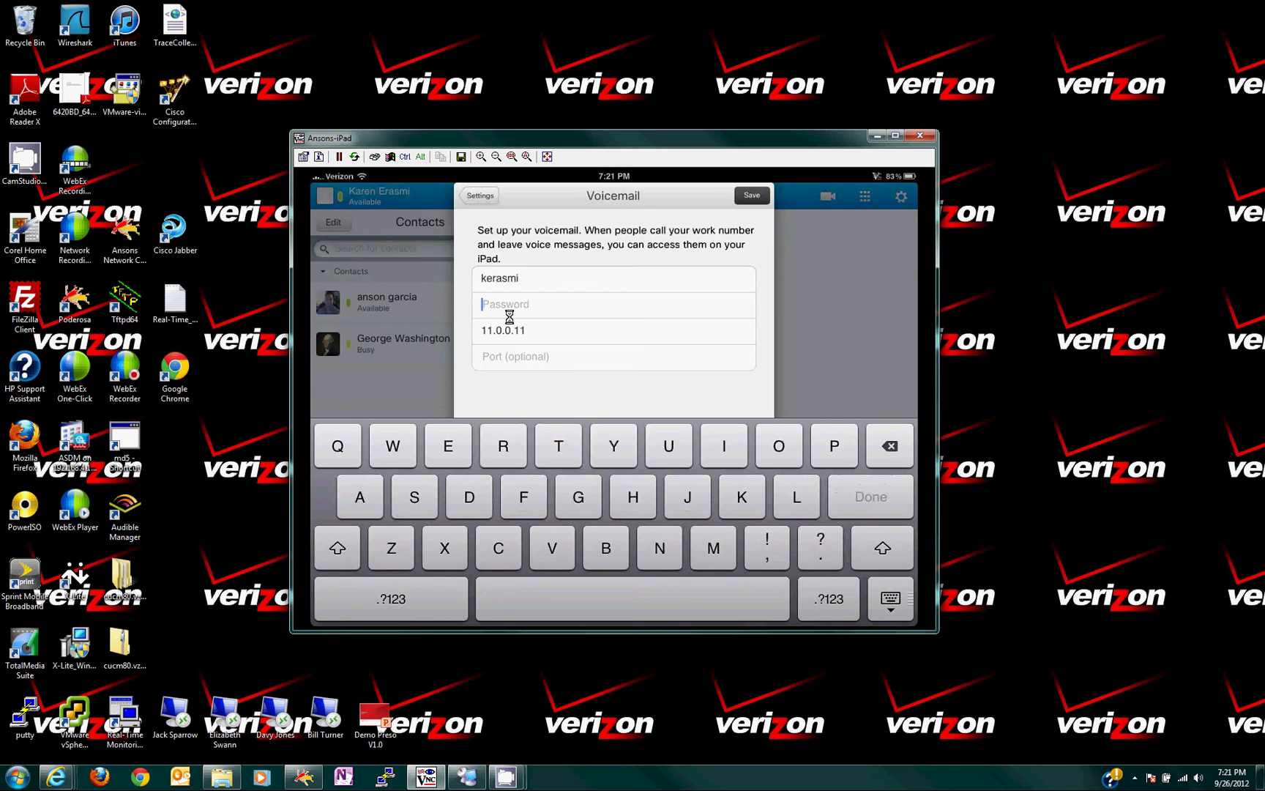
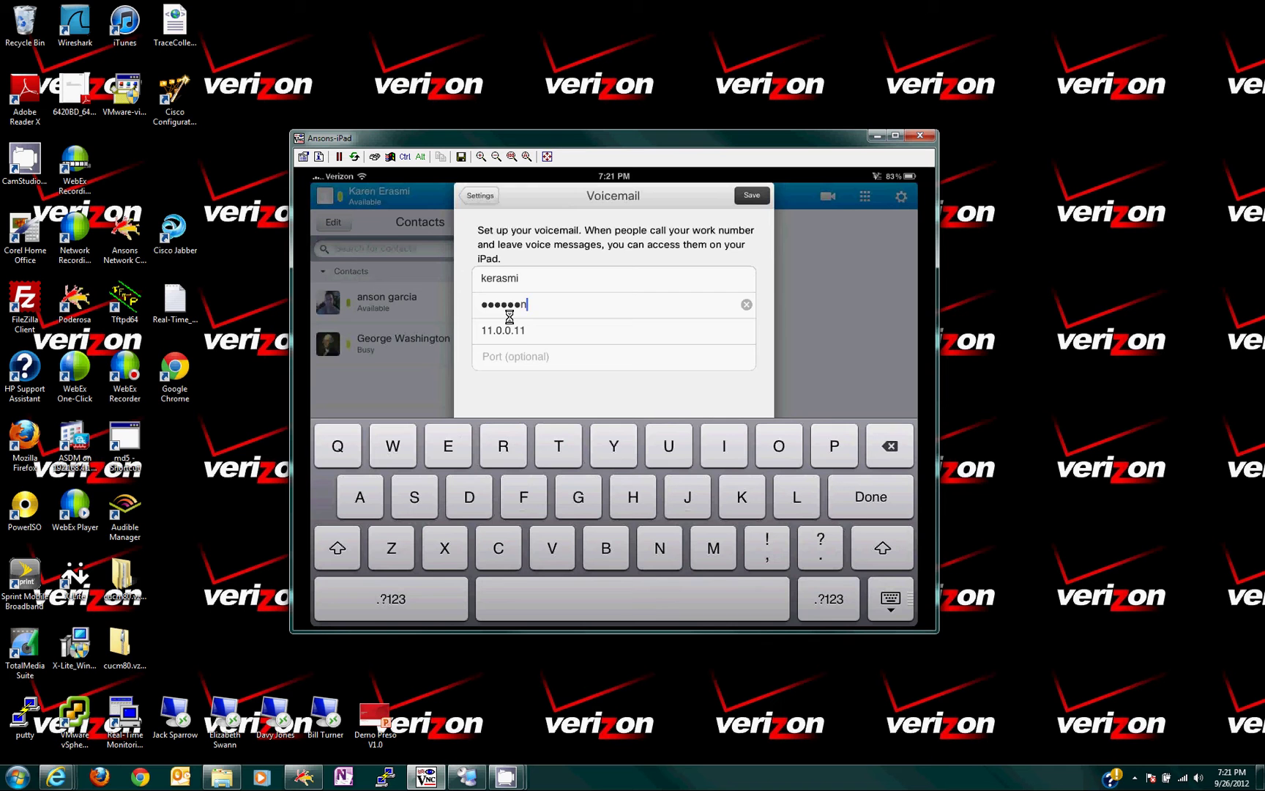
click(760, 202)
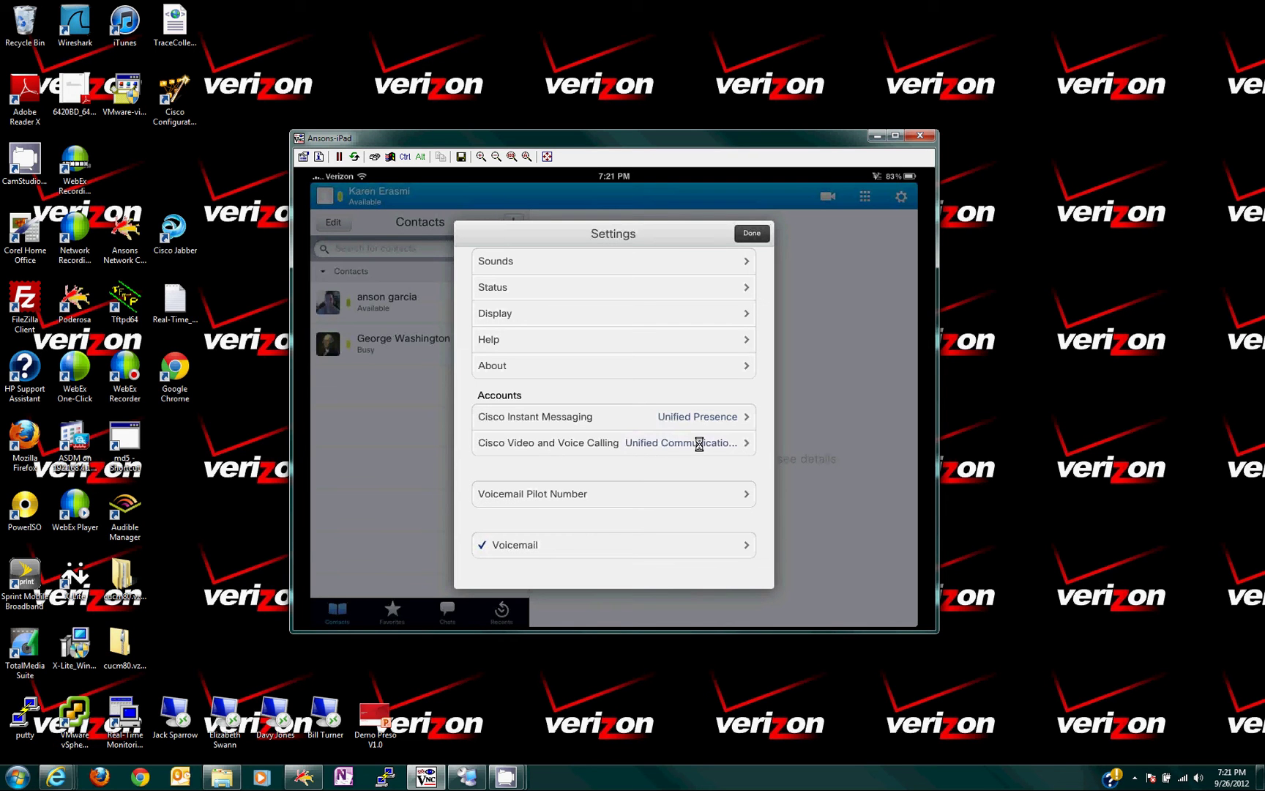
Leave Settings and call the Available contact on their work number.
click(751, 233)
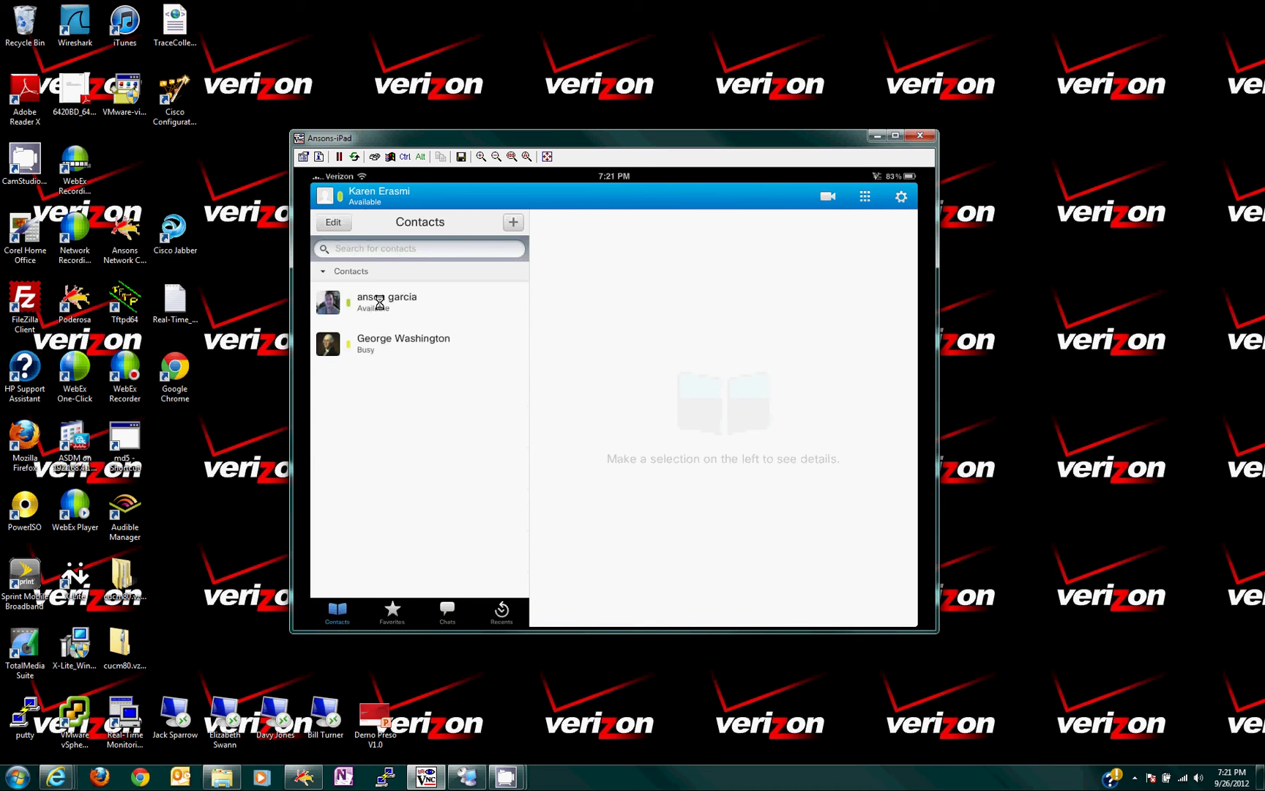
click(379, 302)
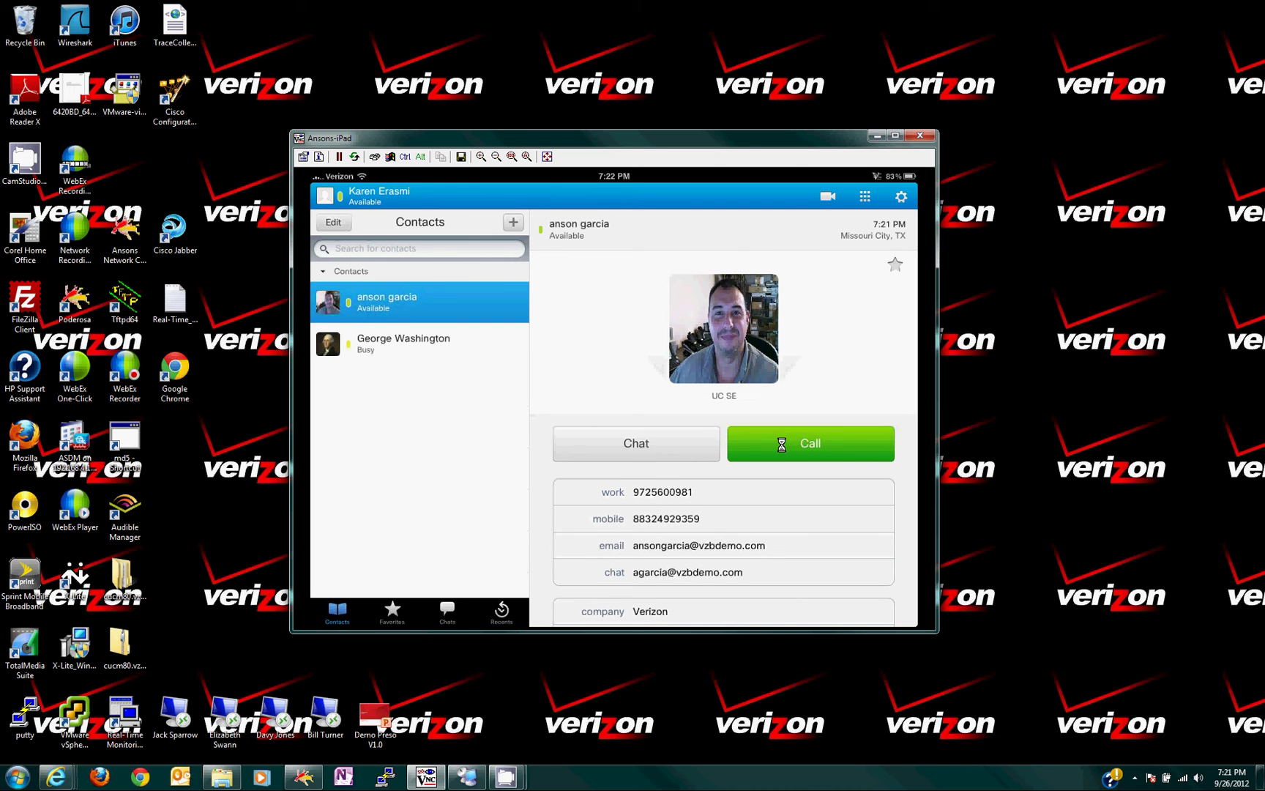
click(792, 442)
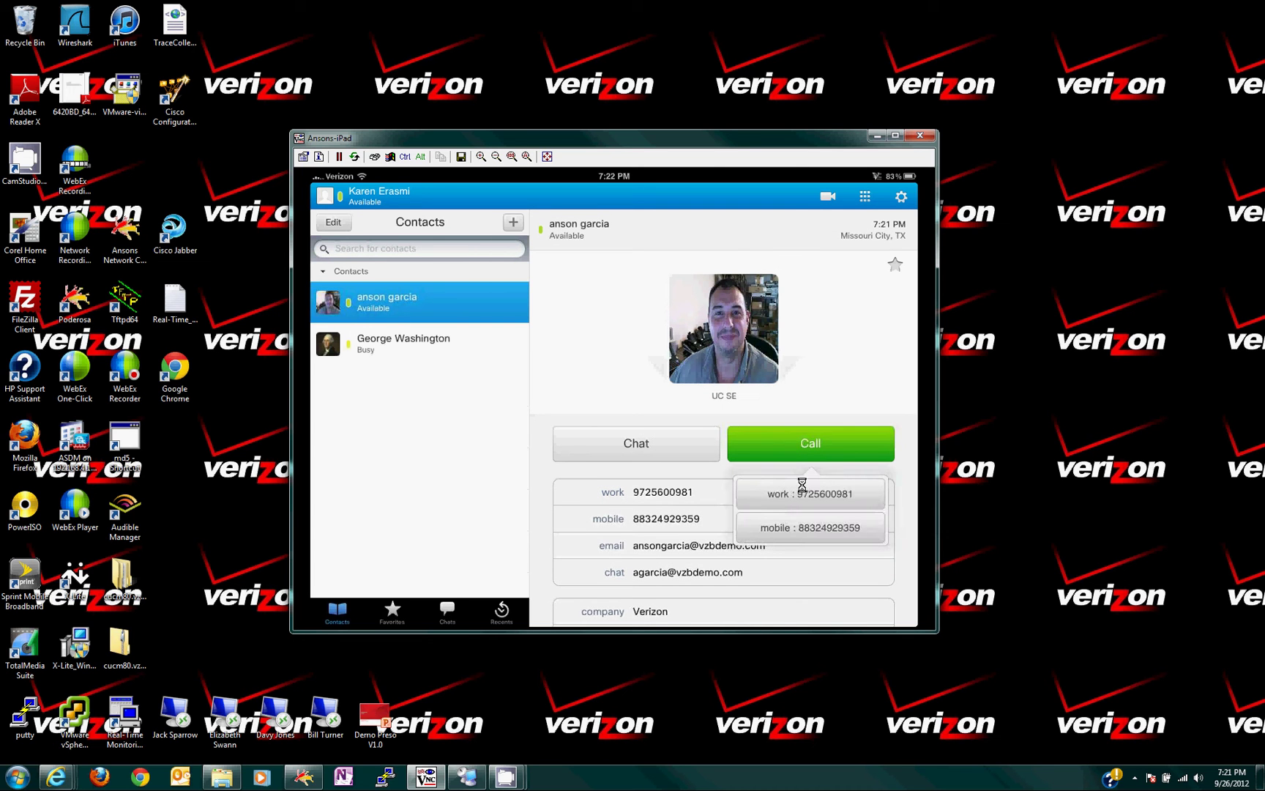
click(807, 494)
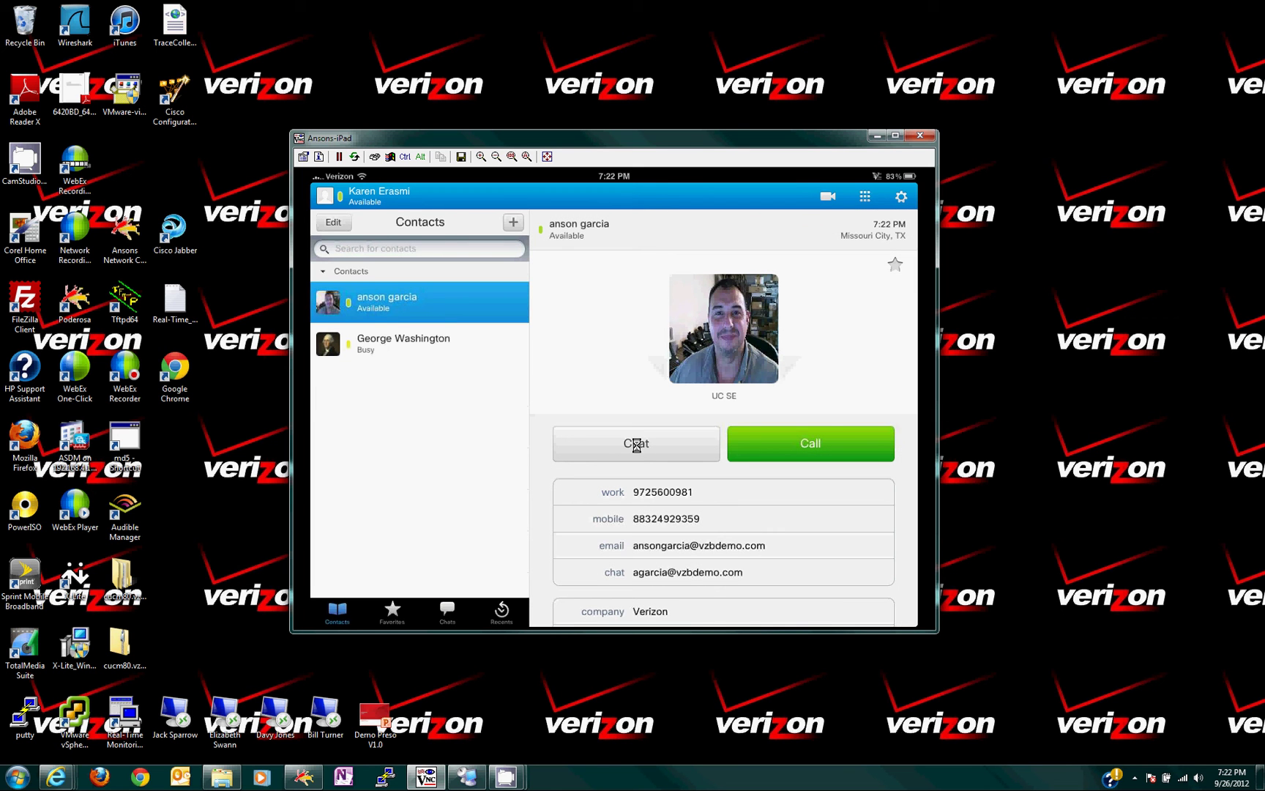
Send the contact a 'Hello' chat, then switch to Remote Desktop Connection Manager.
click(637, 443)
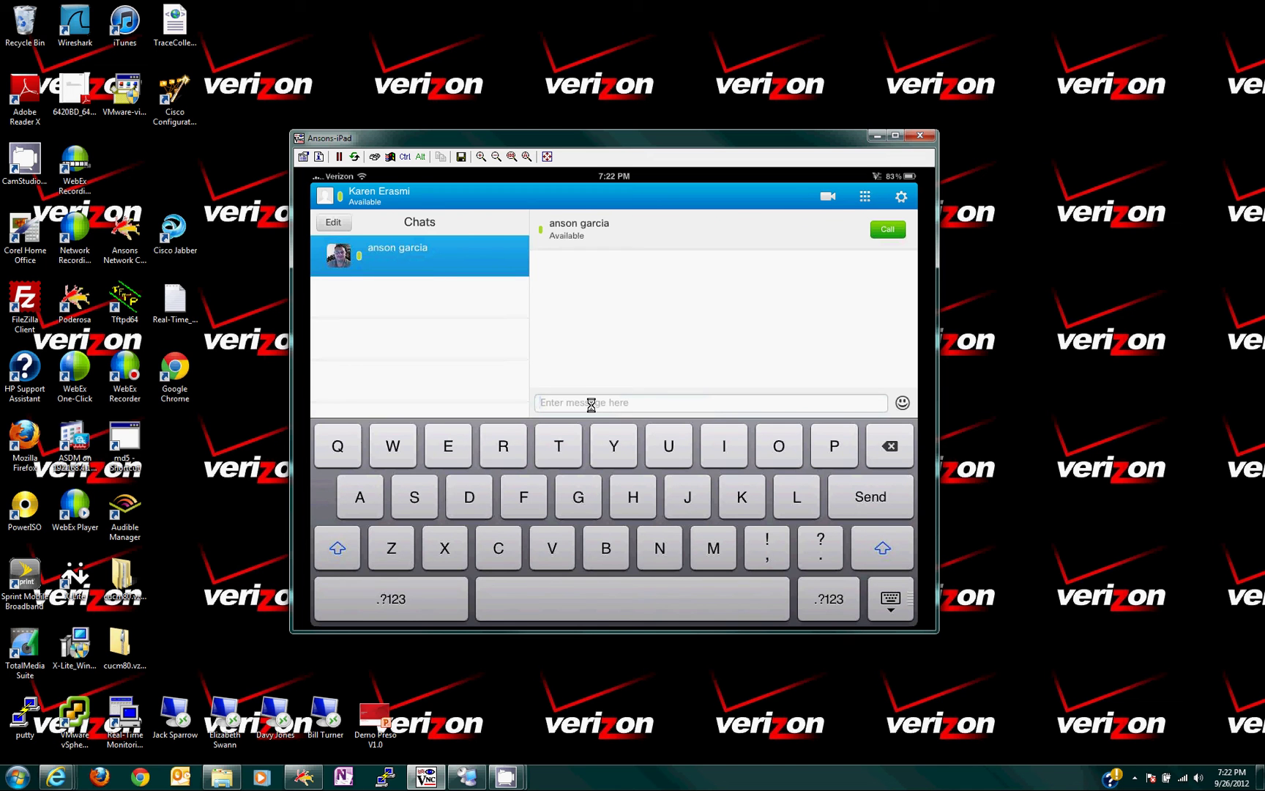
text(Hello)
key(Return)
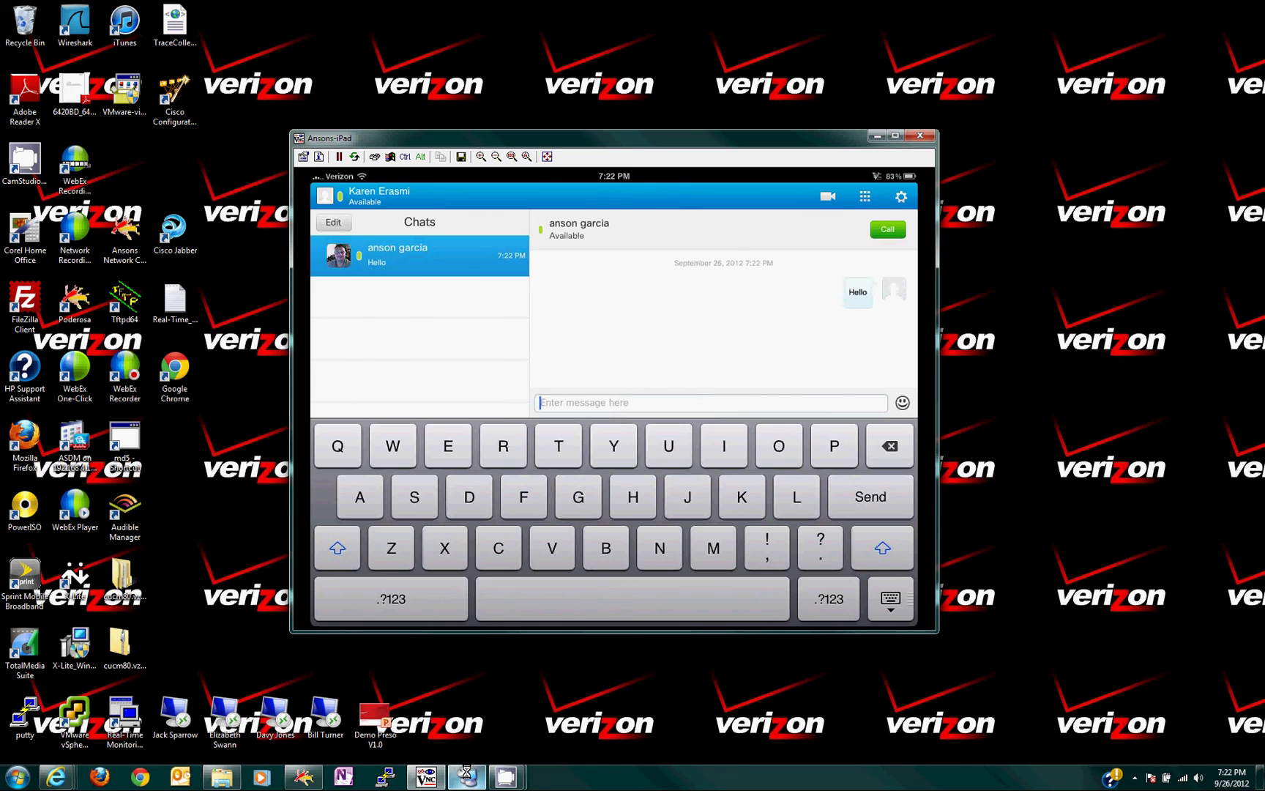
click(466, 774)
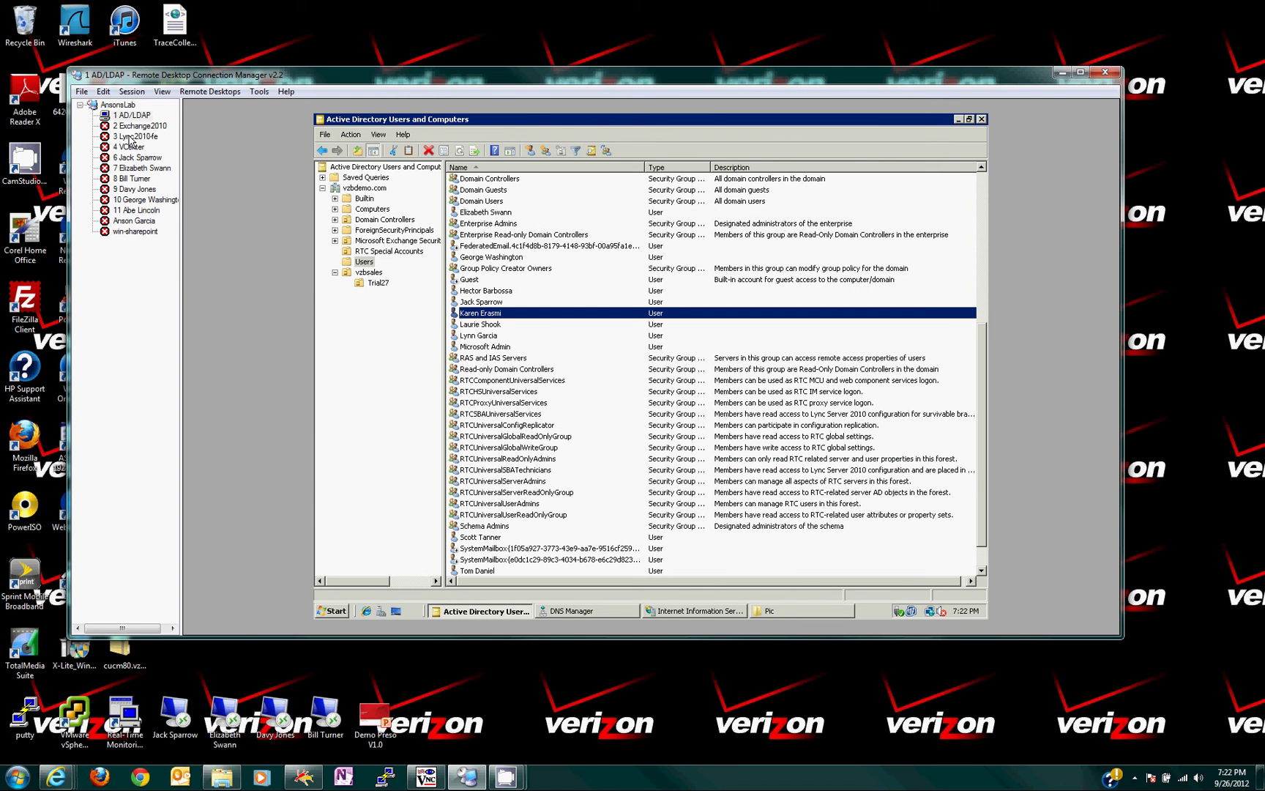
Connect to the contact's machine, discard the unsent Outlook meeting, and minimize Outlook.
double_click(139, 221)
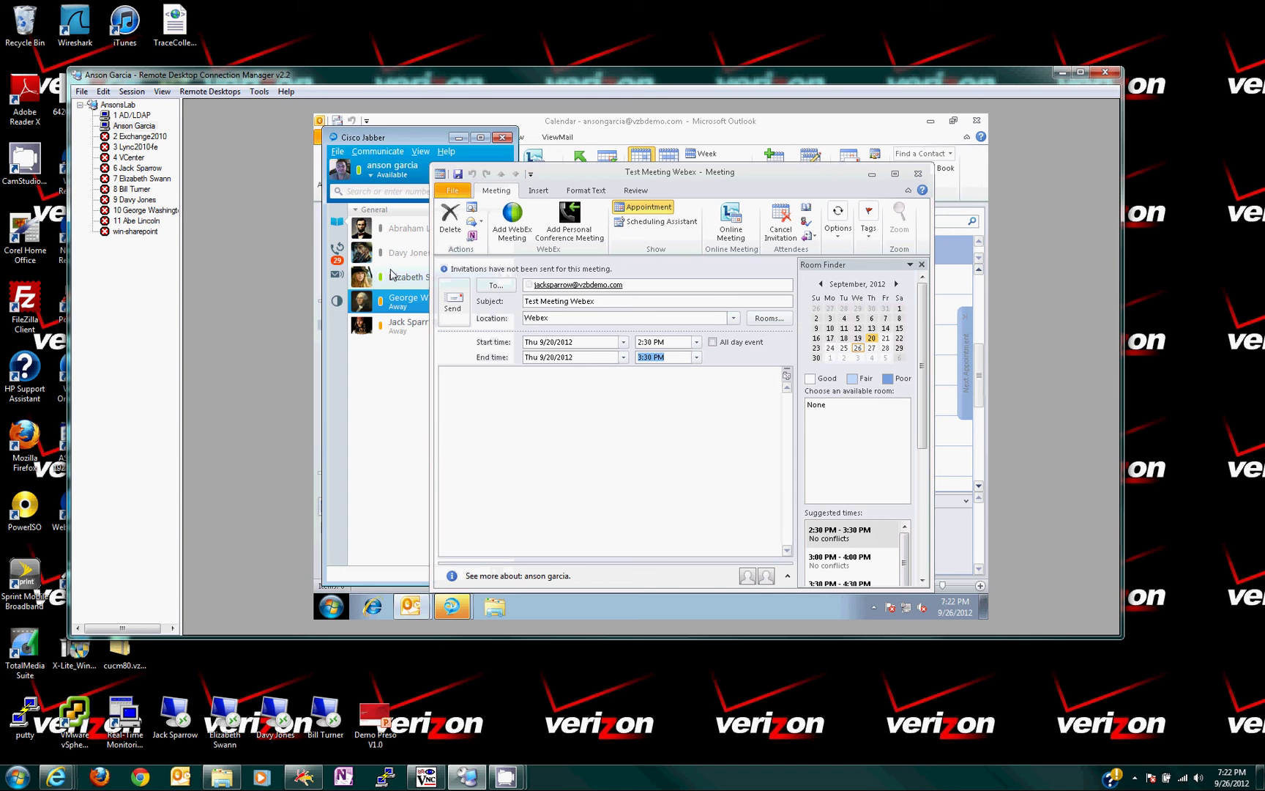
click(918, 174)
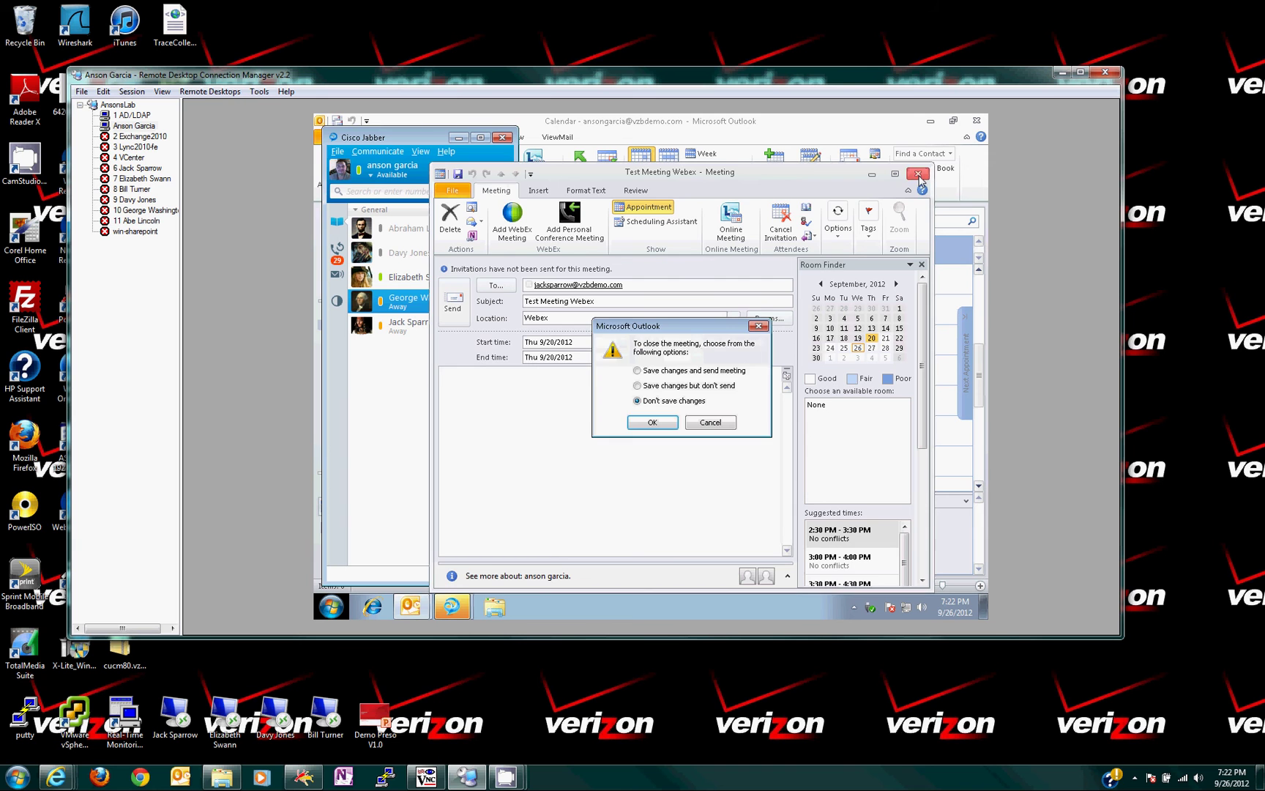
click(668, 422)
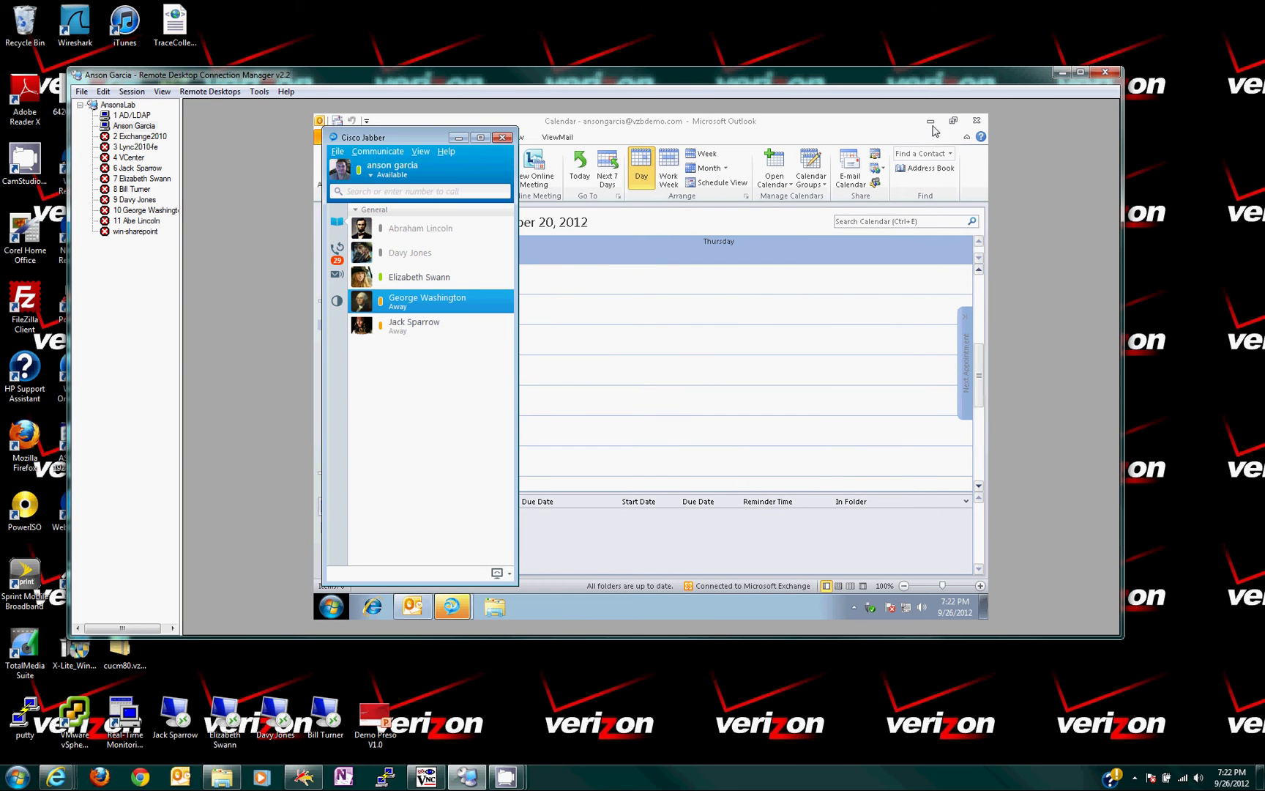
click(931, 123)
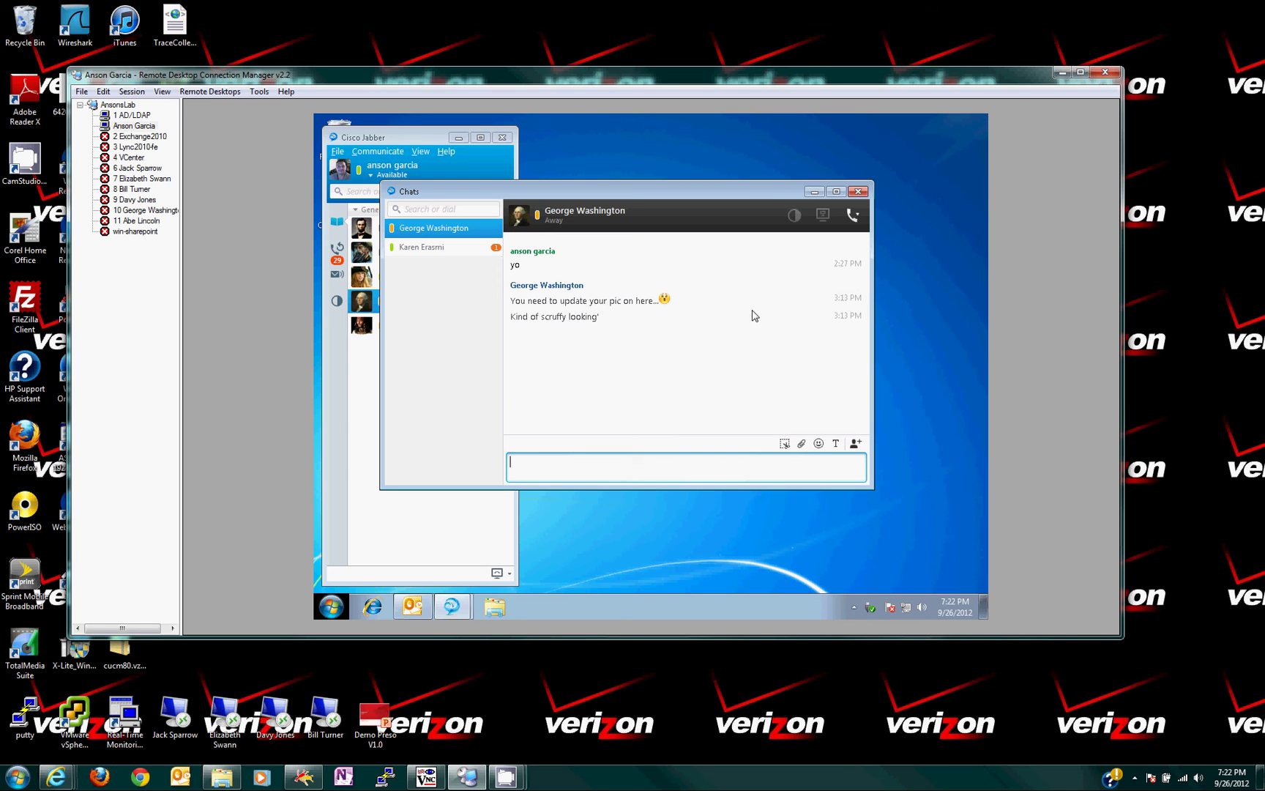
Reply 'hello' in the contact's Jabber chat and hide the remote desktop.
click(432, 251)
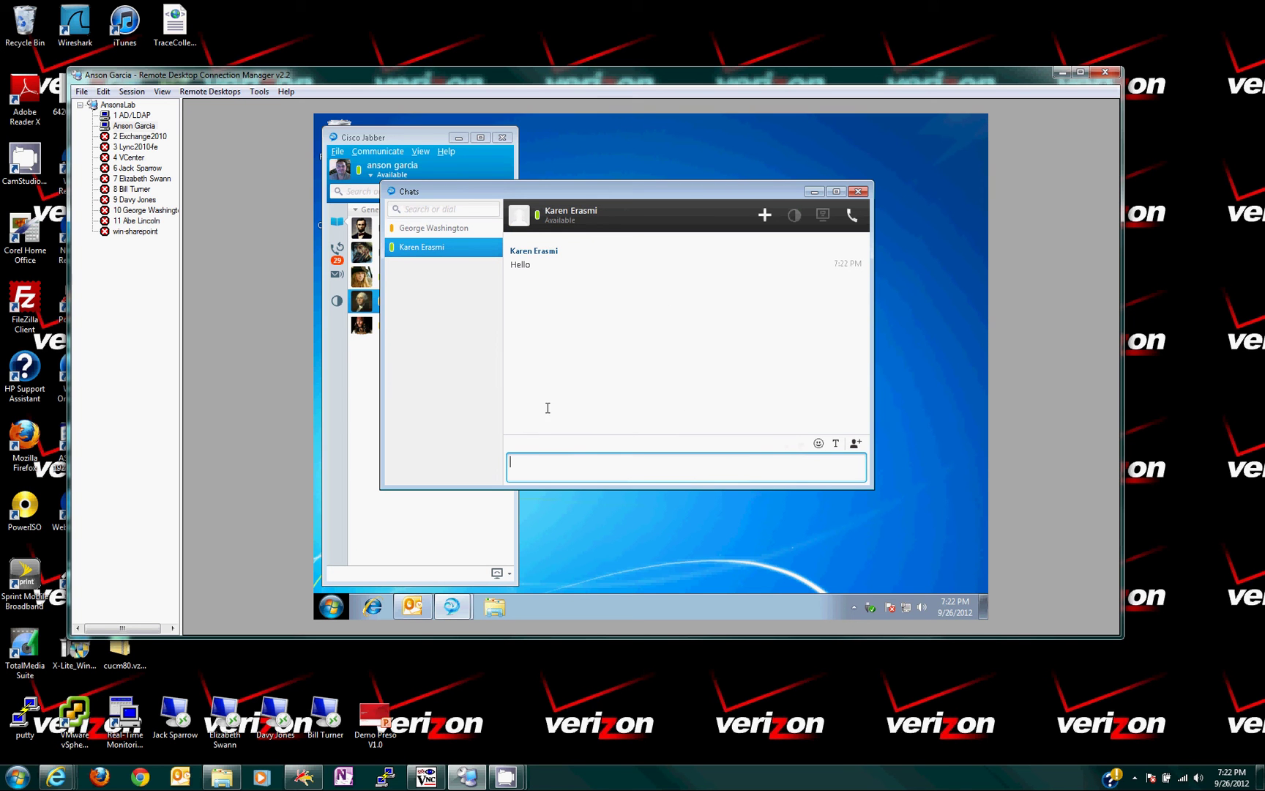
text(hello)
key(Return)
click(1062, 72)
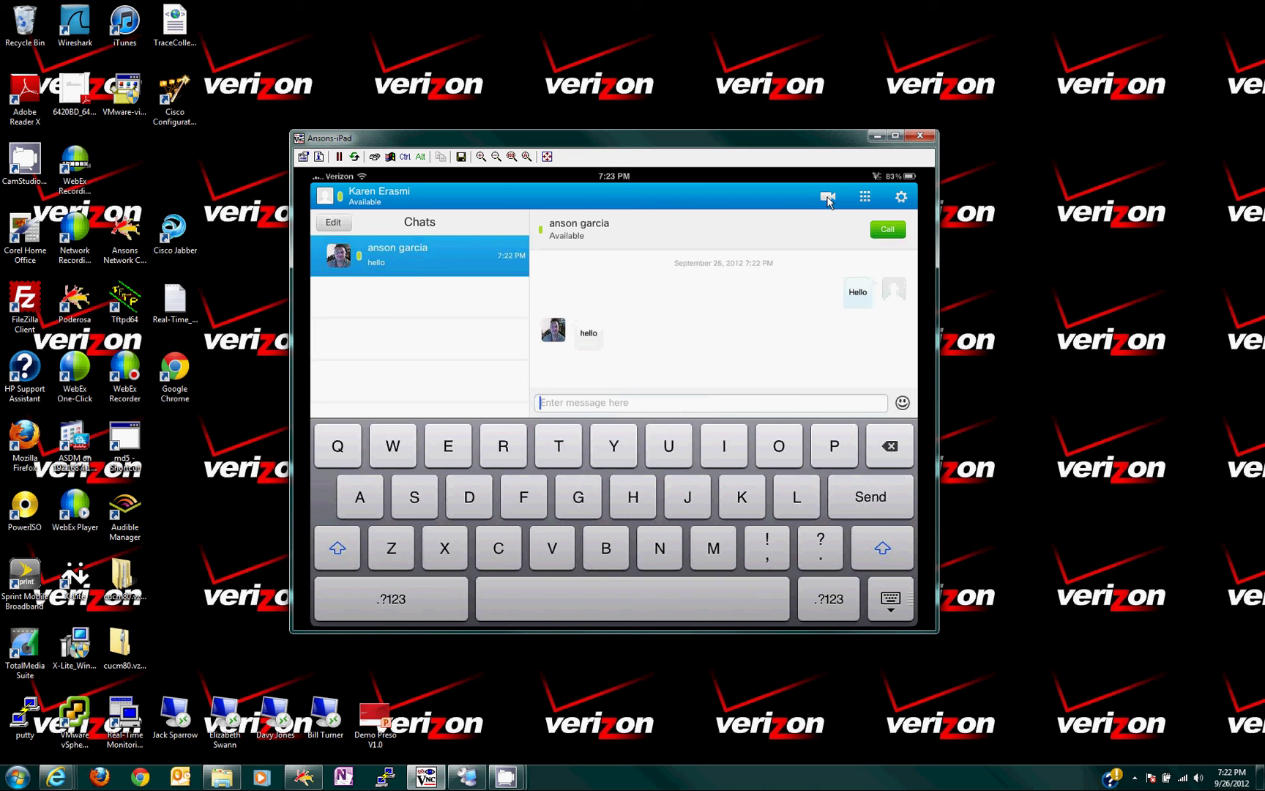
Open the dialpad, then cancel back to the Chats view.
click(865, 198)
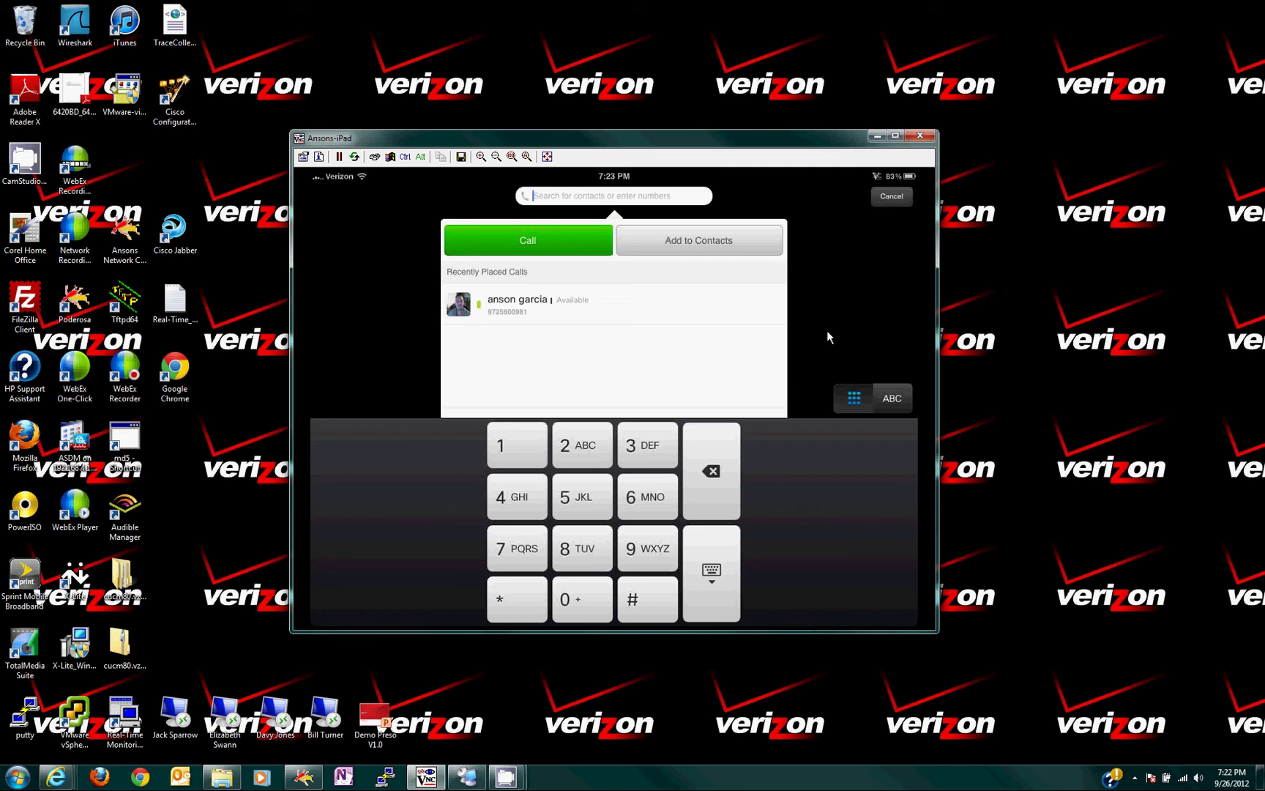
click(890, 203)
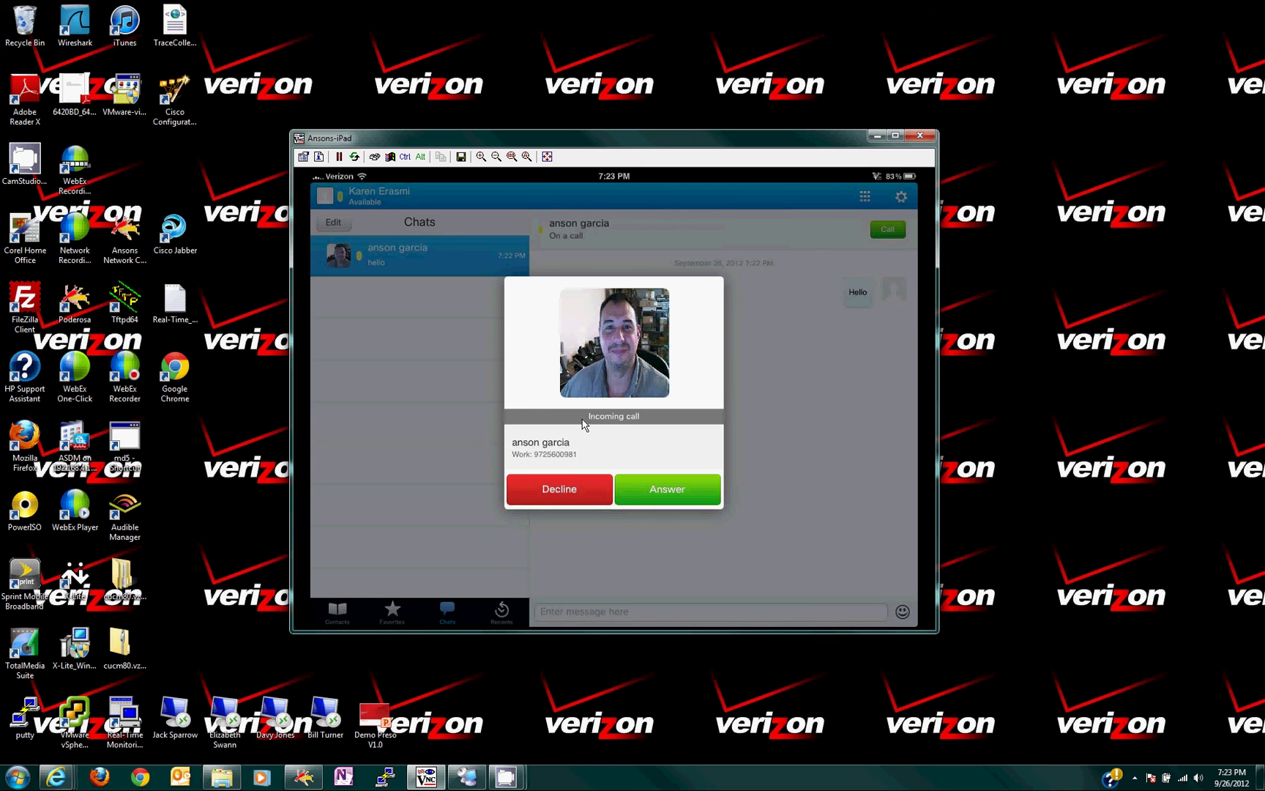
Decline the contact's incoming call so it goes to voicemail.
click(564, 499)
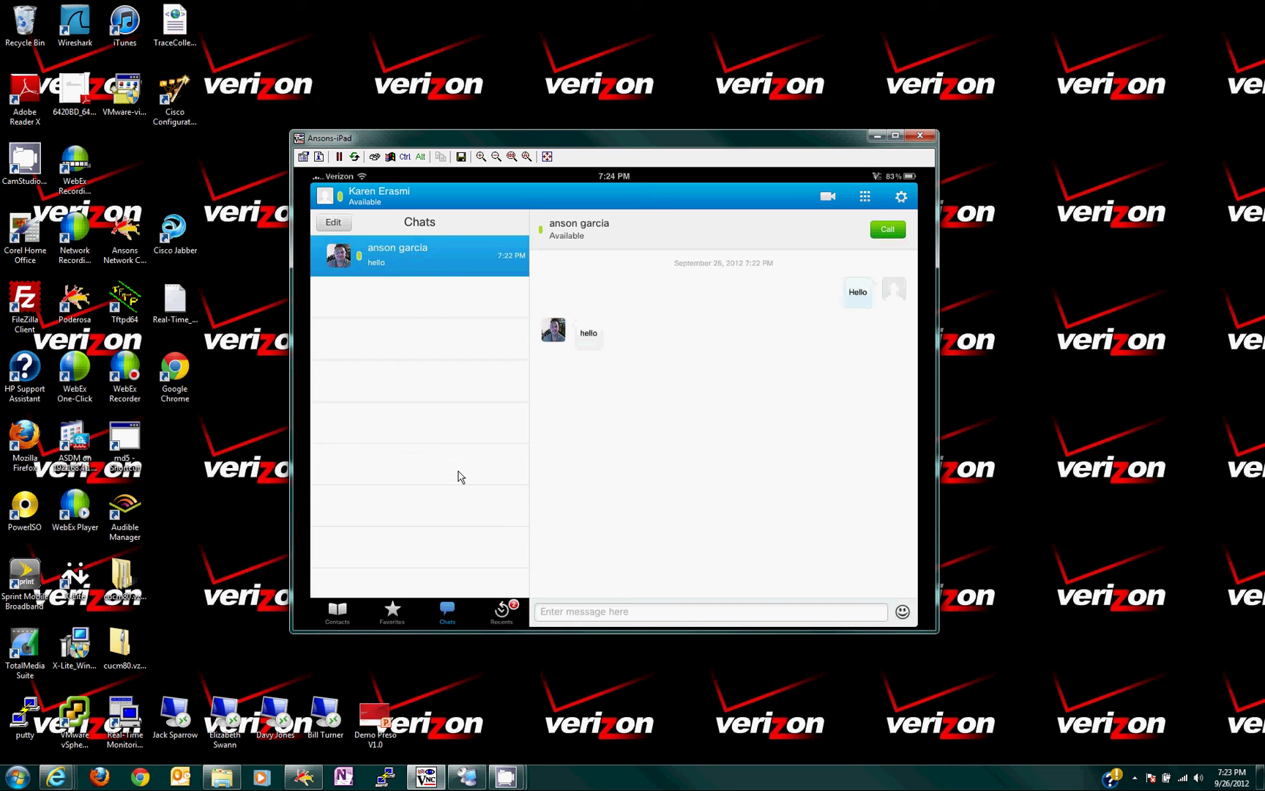
Find the contact's 4-second voicemail under Missed Calls > Voice Messages and play it.
click(338, 617)
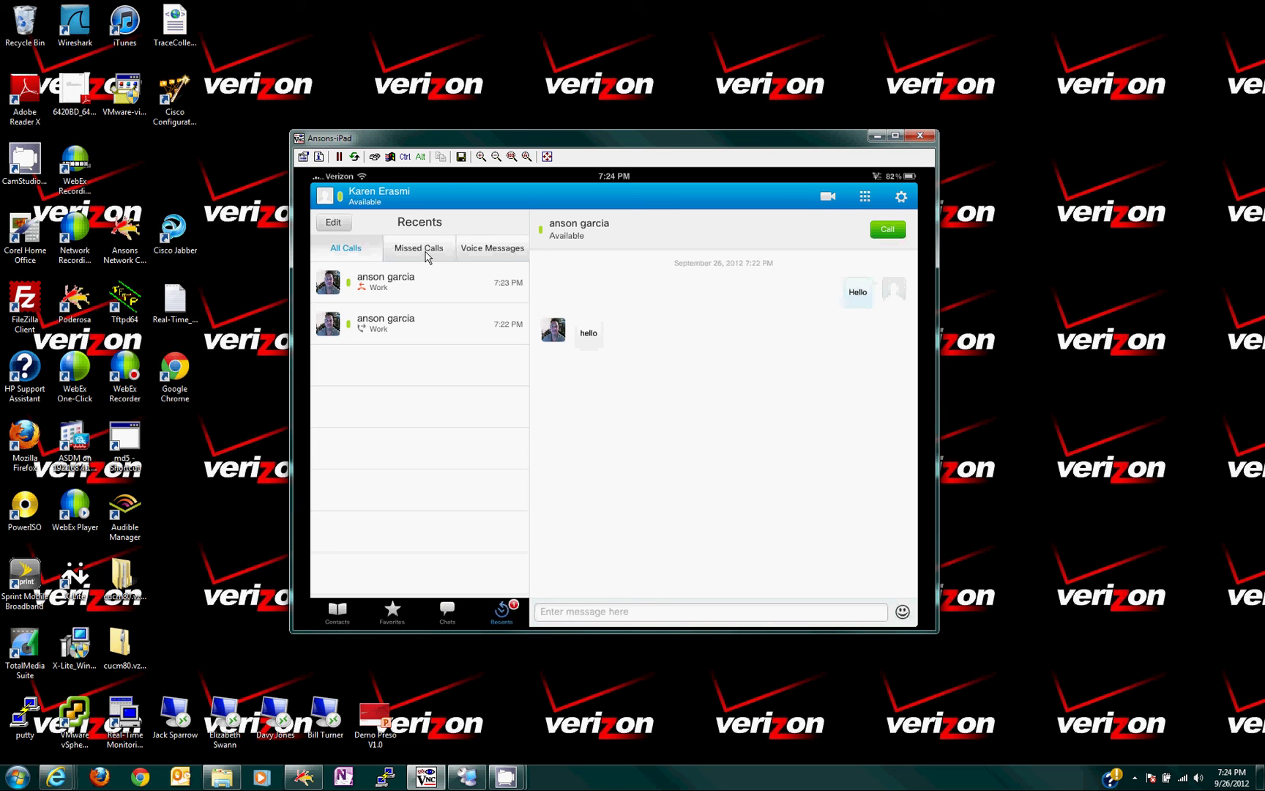
click(427, 254)
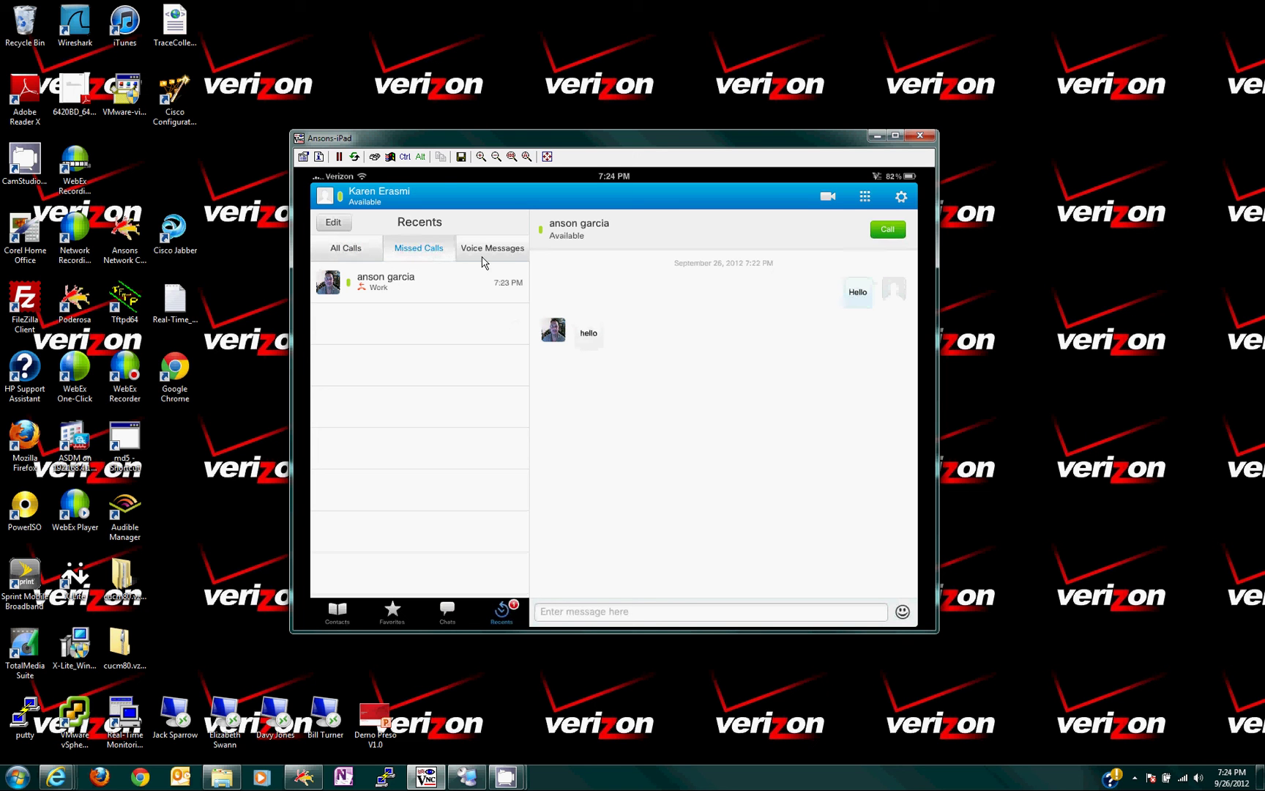
click(489, 253)
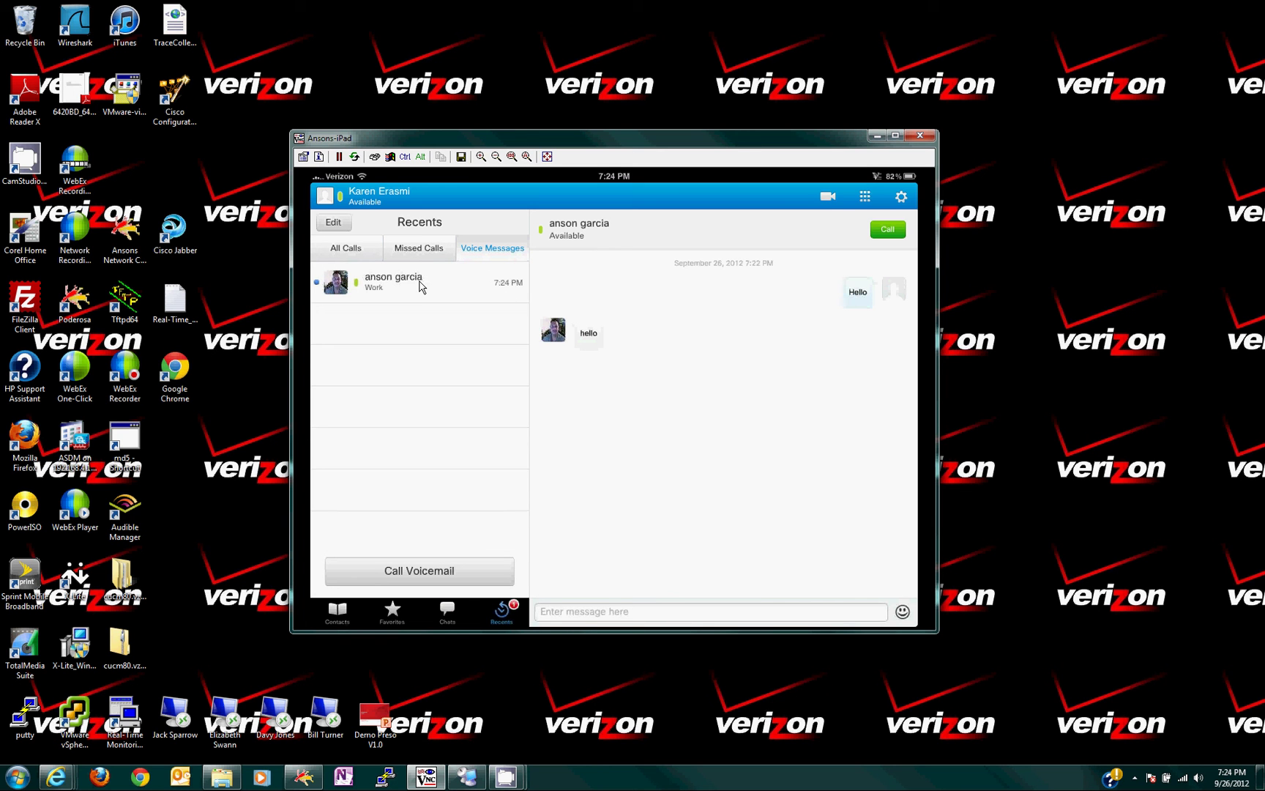
click(422, 286)
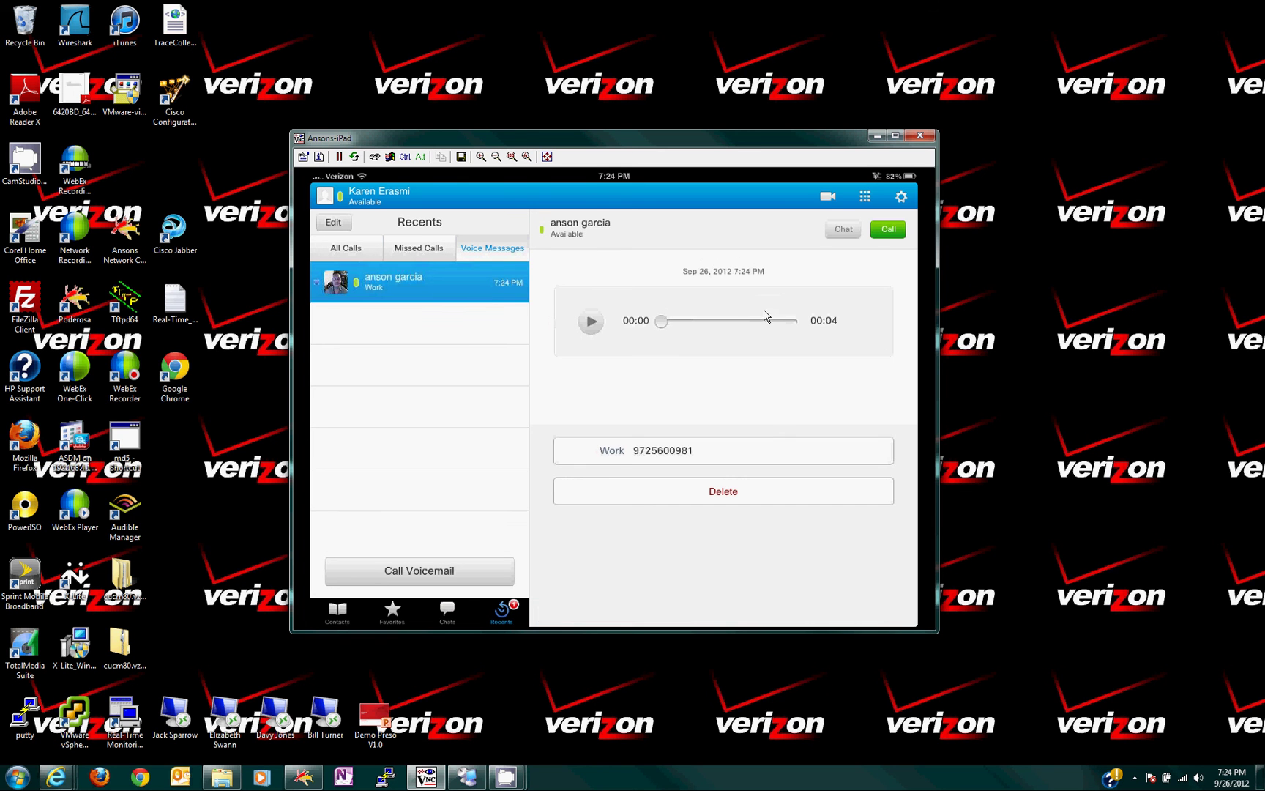
click(592, 322)
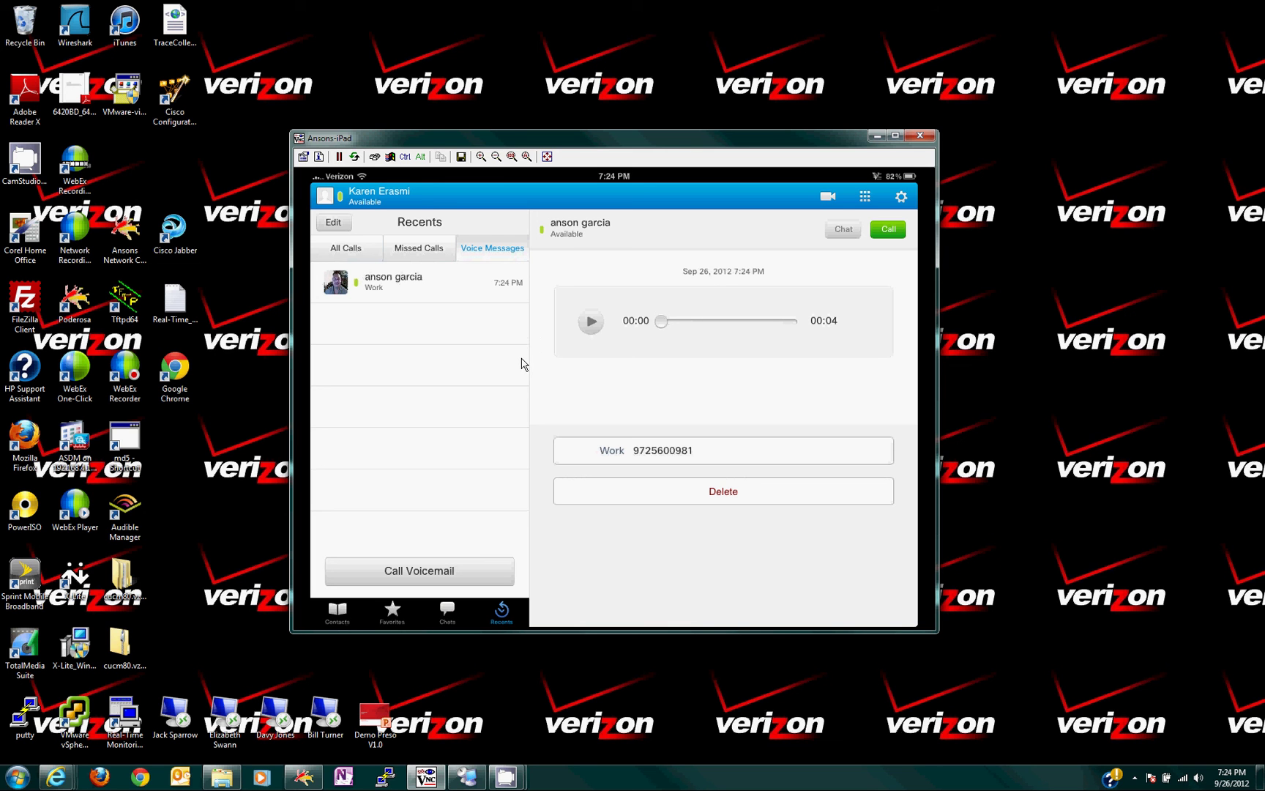
Delete the Voicemail account from the app settings.
click(901, 197)
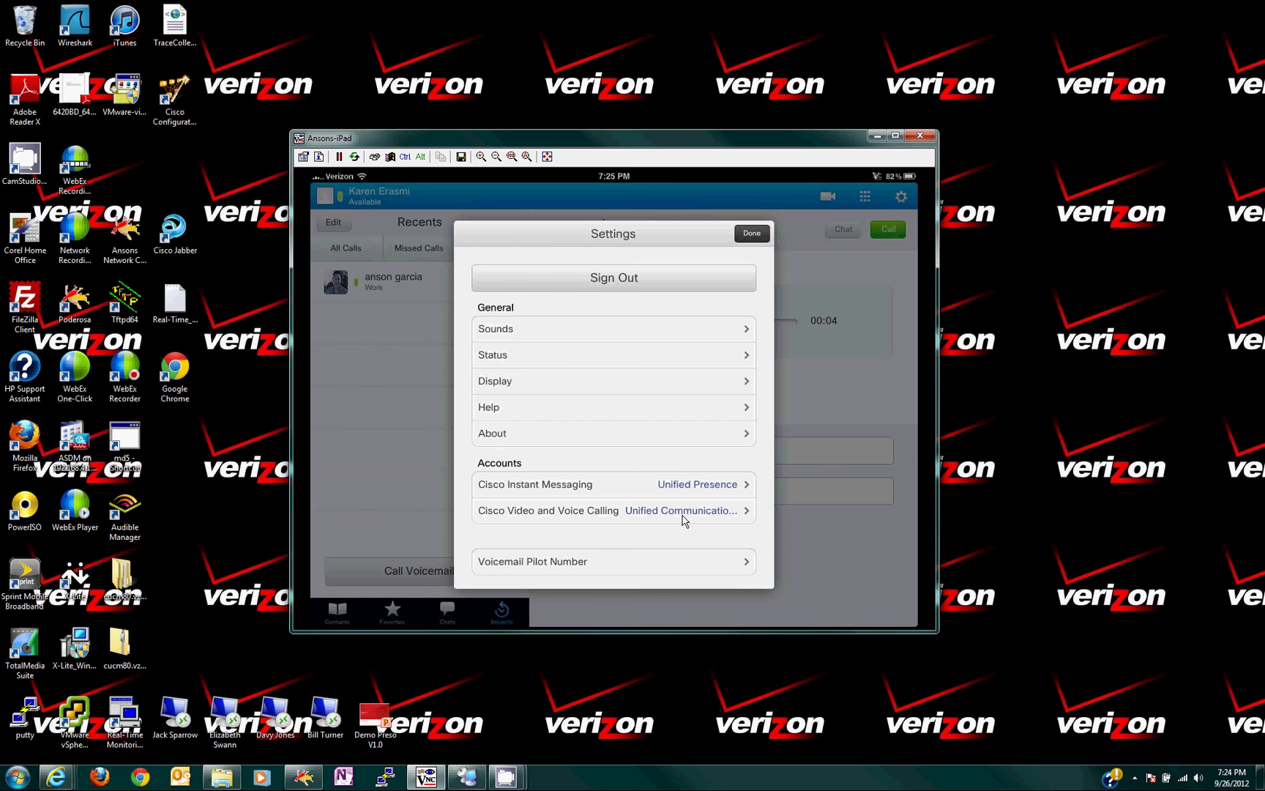
drag(669, 508, 669, 409)
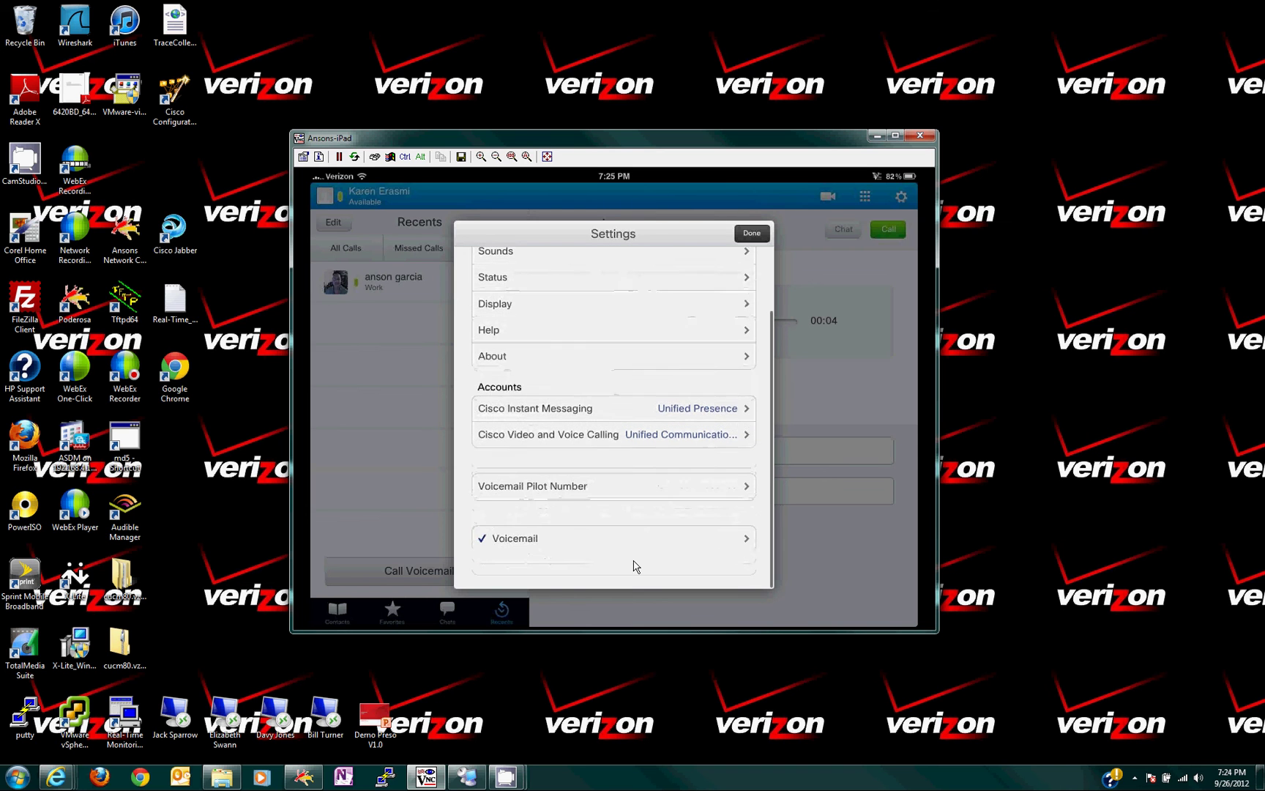
click(586, 547)
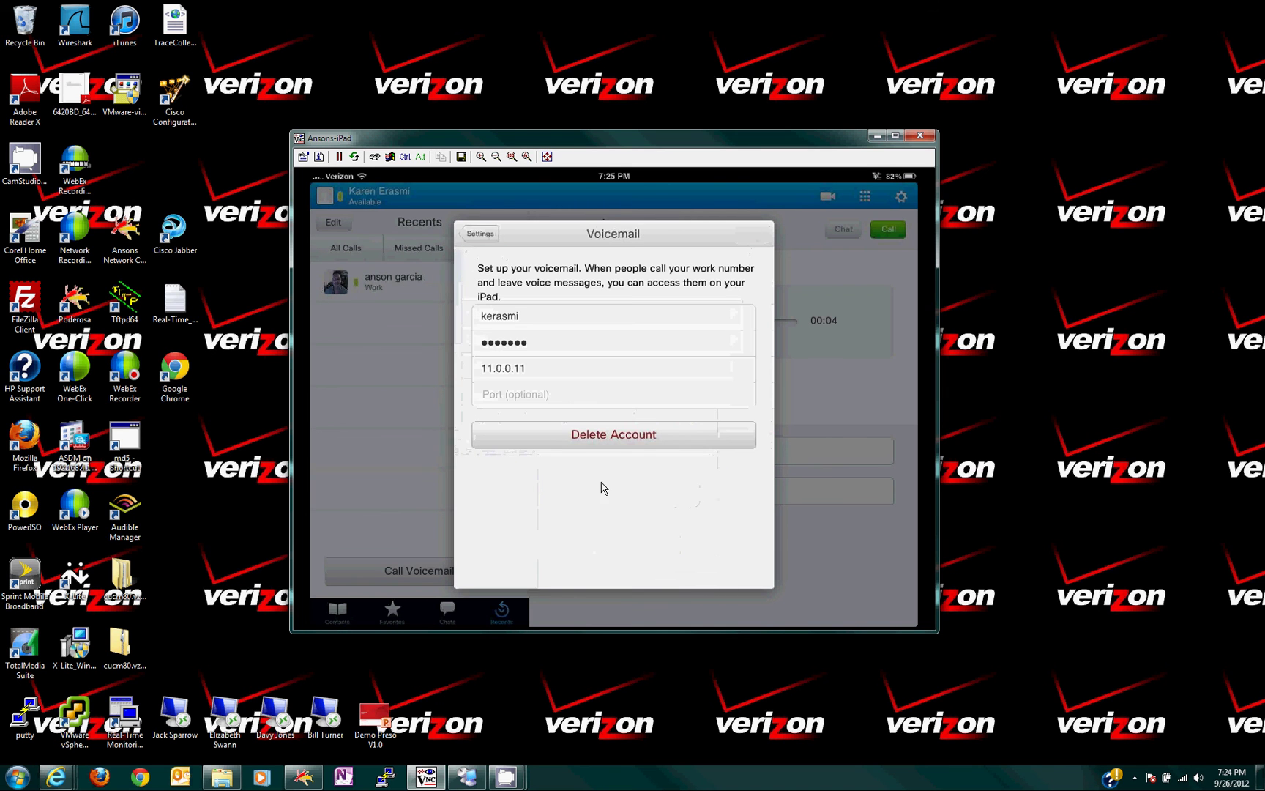
click(606, 439)
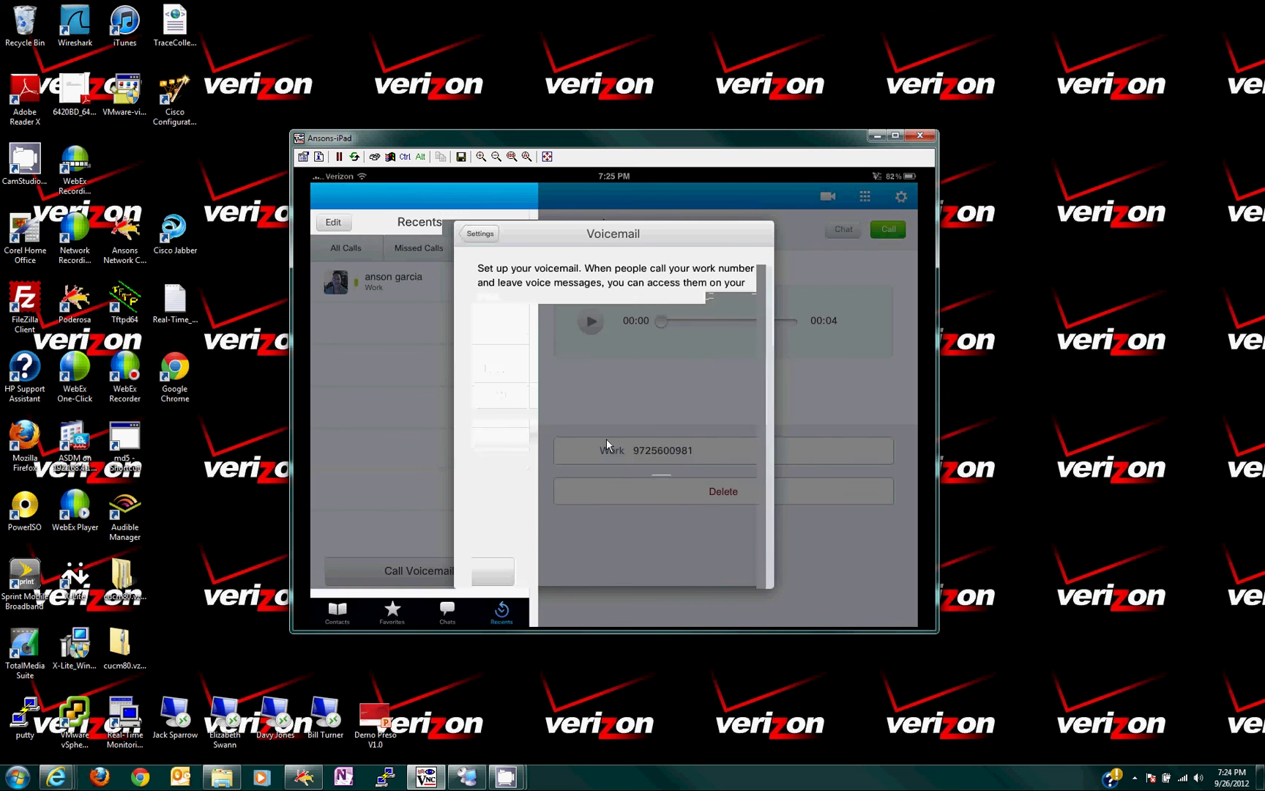
click(581, 439)
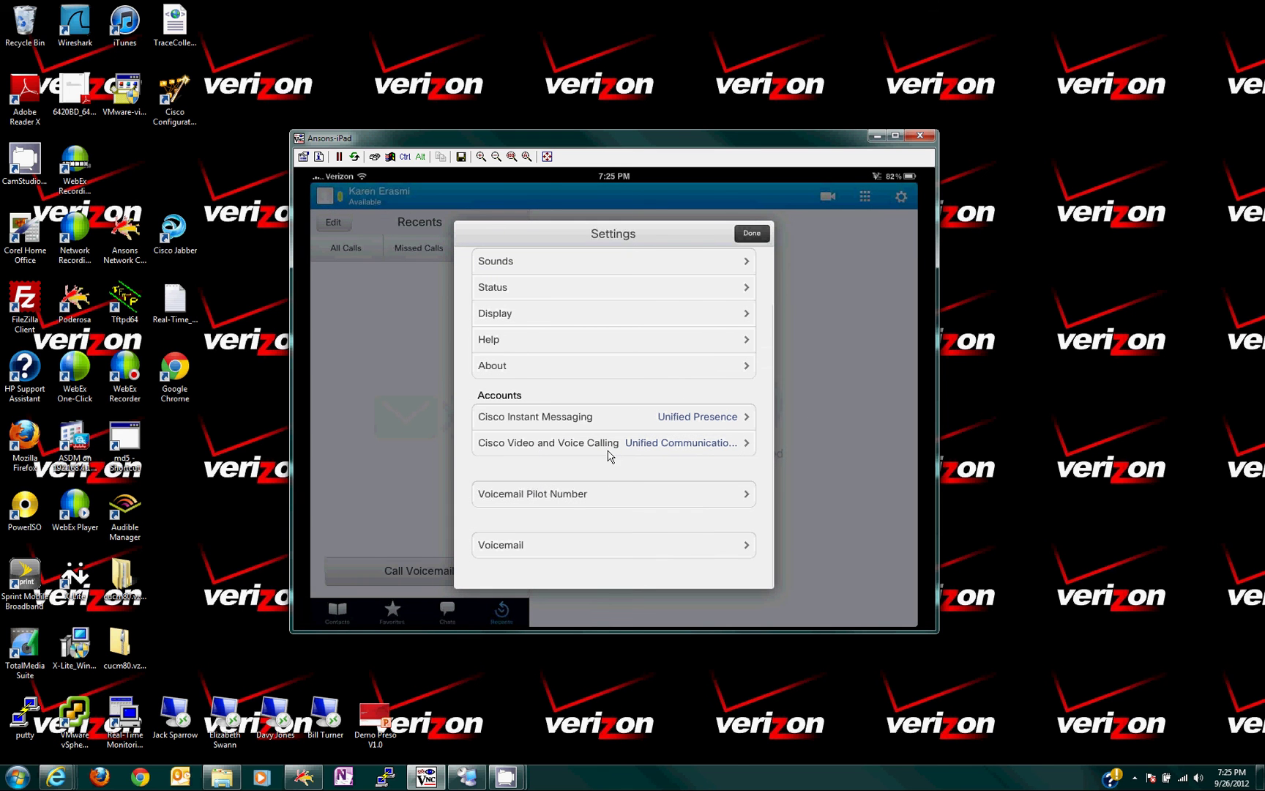
Delete the Cisco Video and Voice Calling (Unified Communications Manager) account.
click(602, 443)
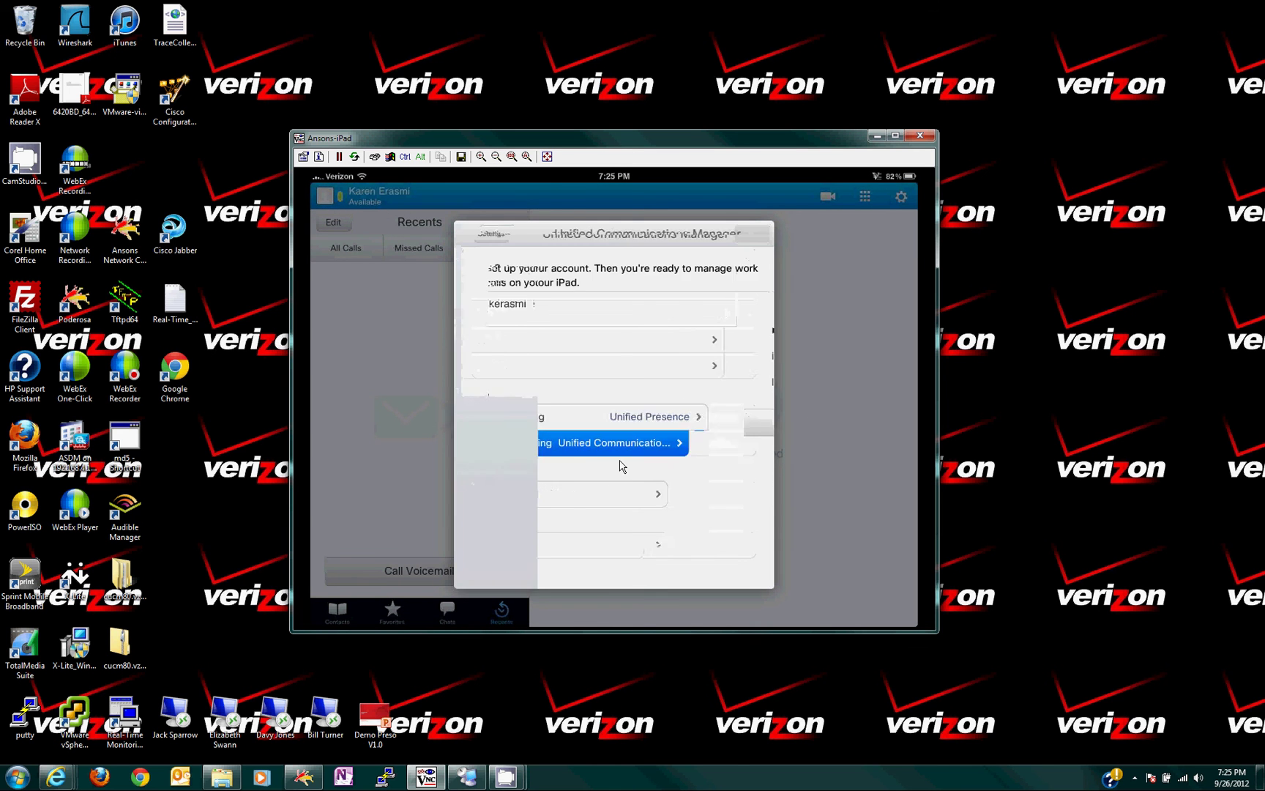
click(601, 428)
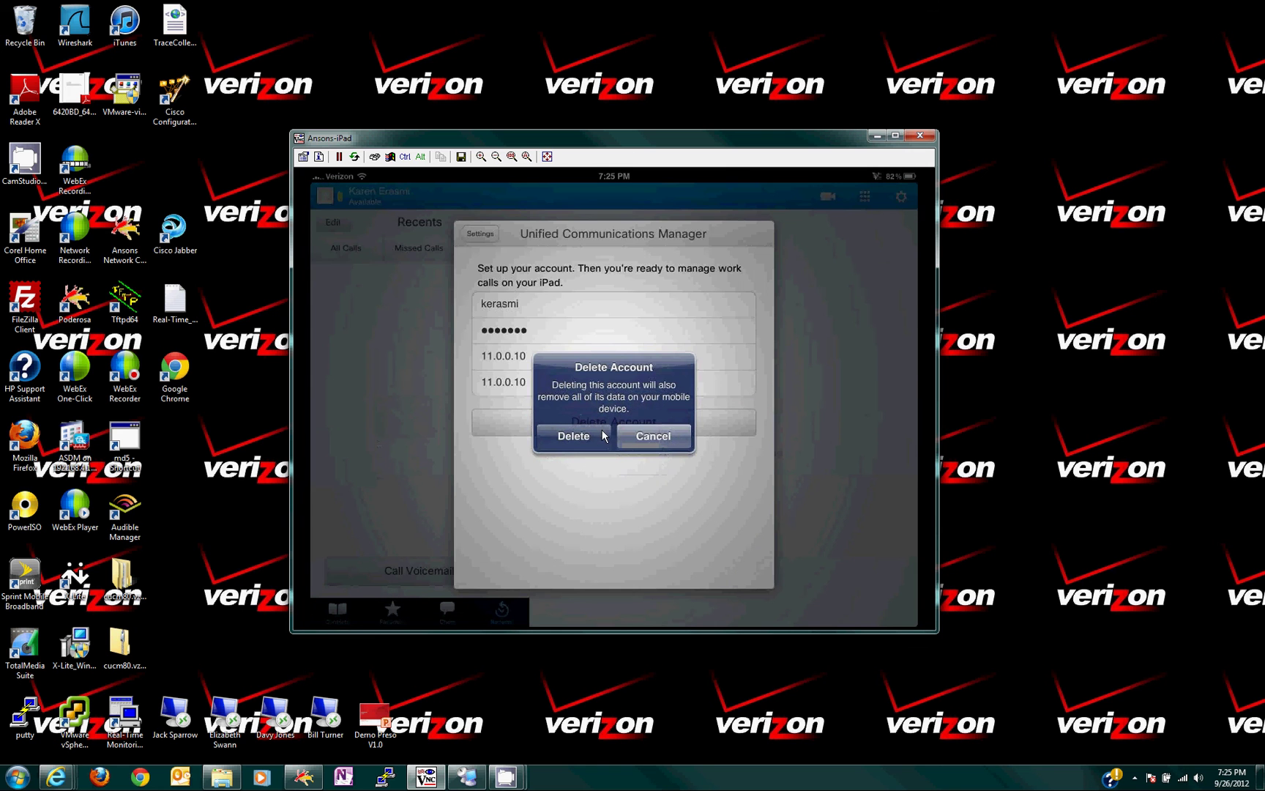
click(597, 442)
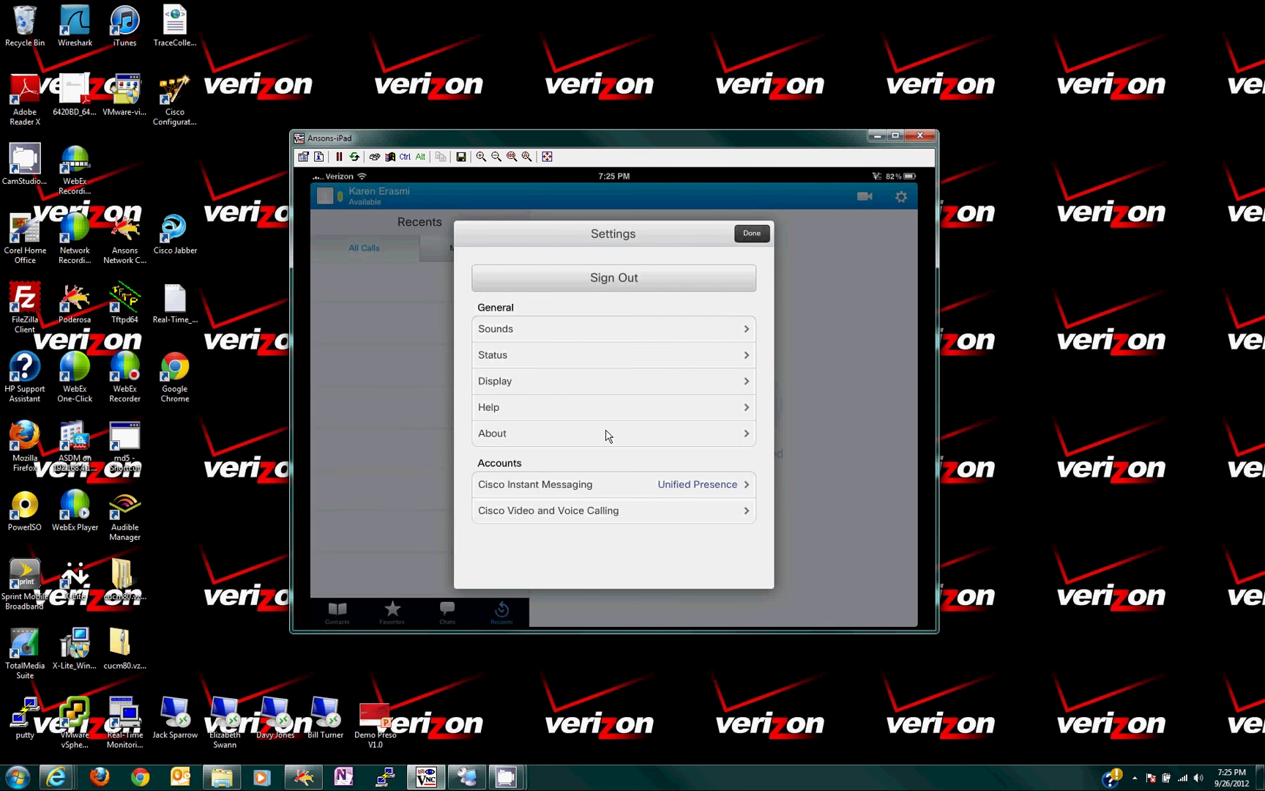
Delete the Cisco Instant Messaging account.
click(637, 485)
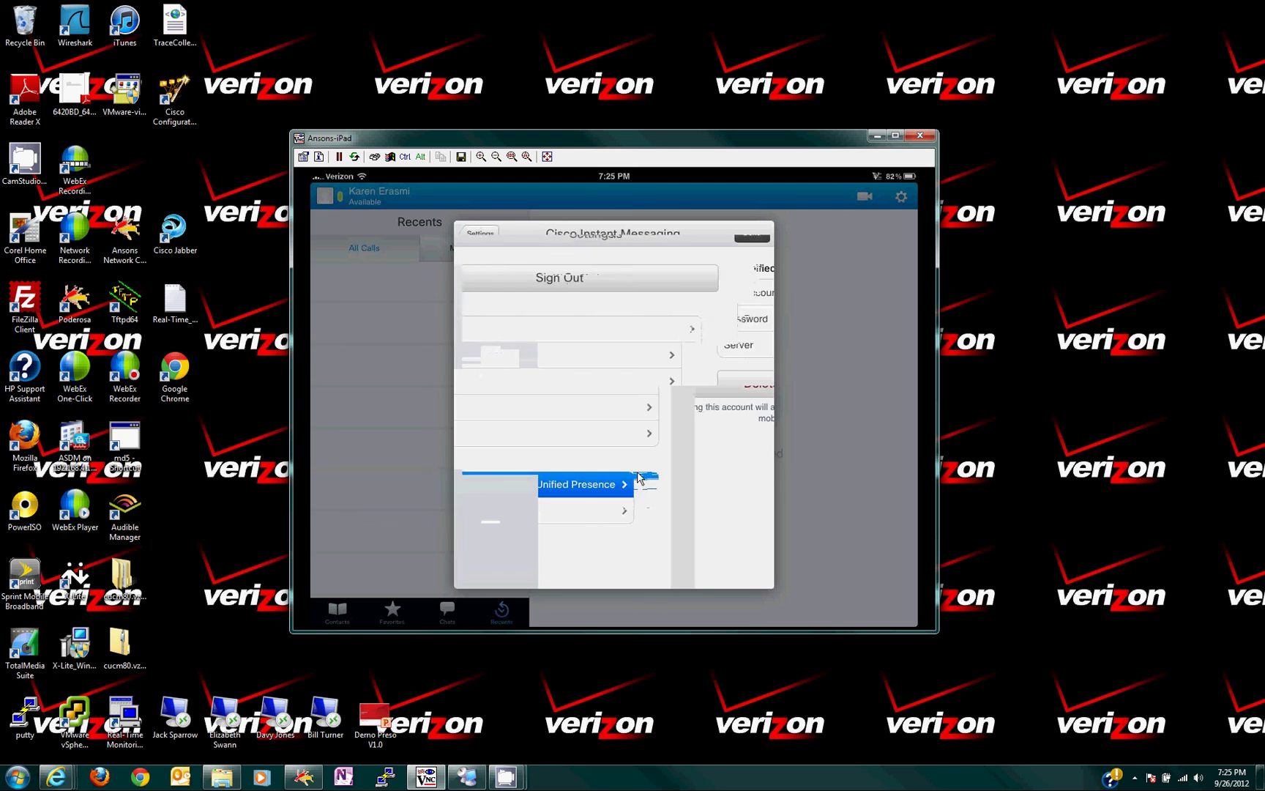
click(618, 388)
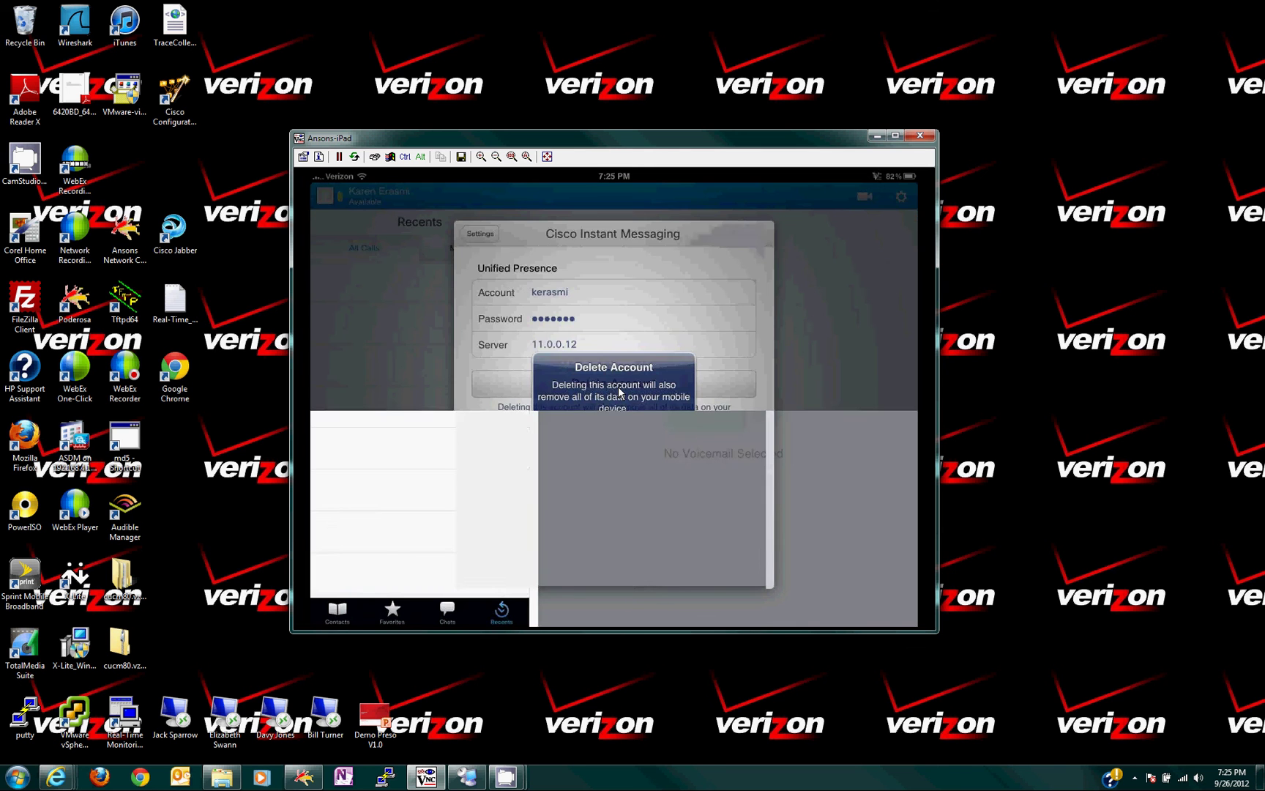
click(576, 438)
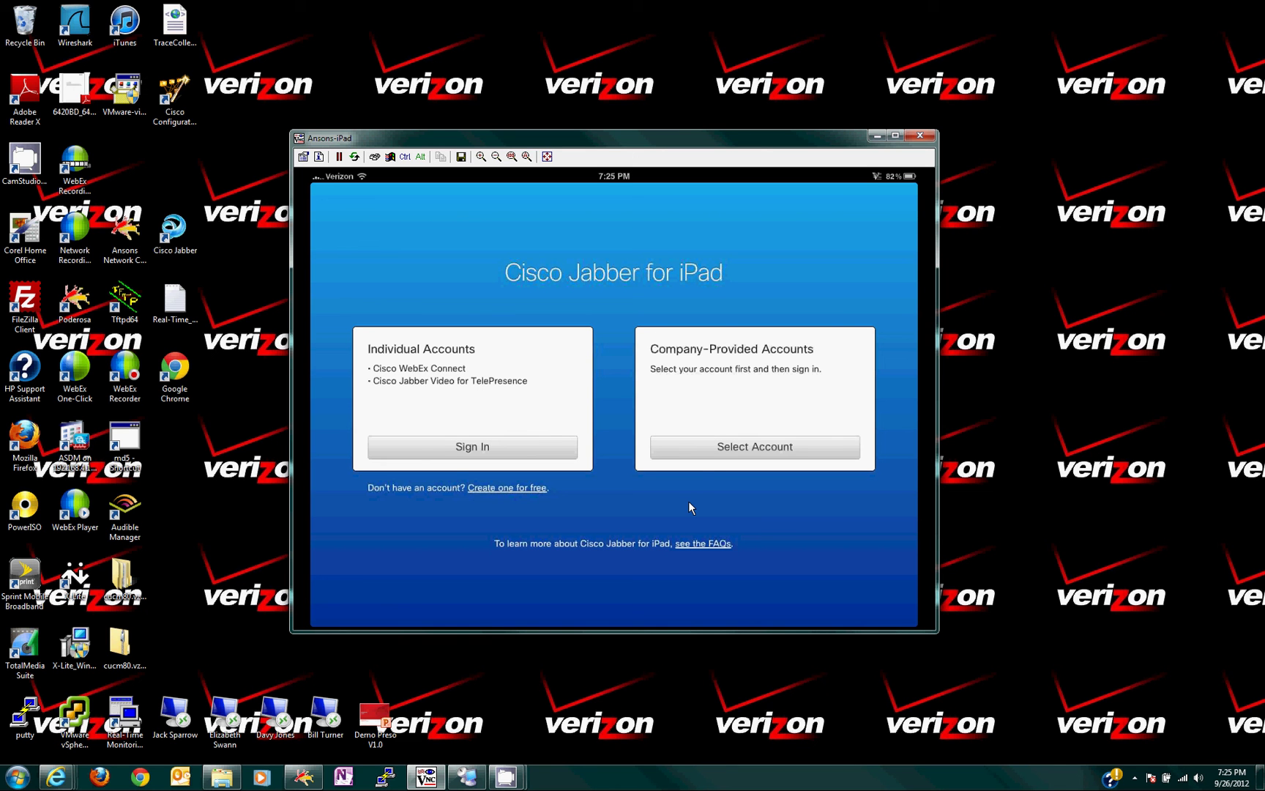
Choose Select Account under Company-Provided Accounts to list instant messaging and video/voice calling types.
click(737, 455)
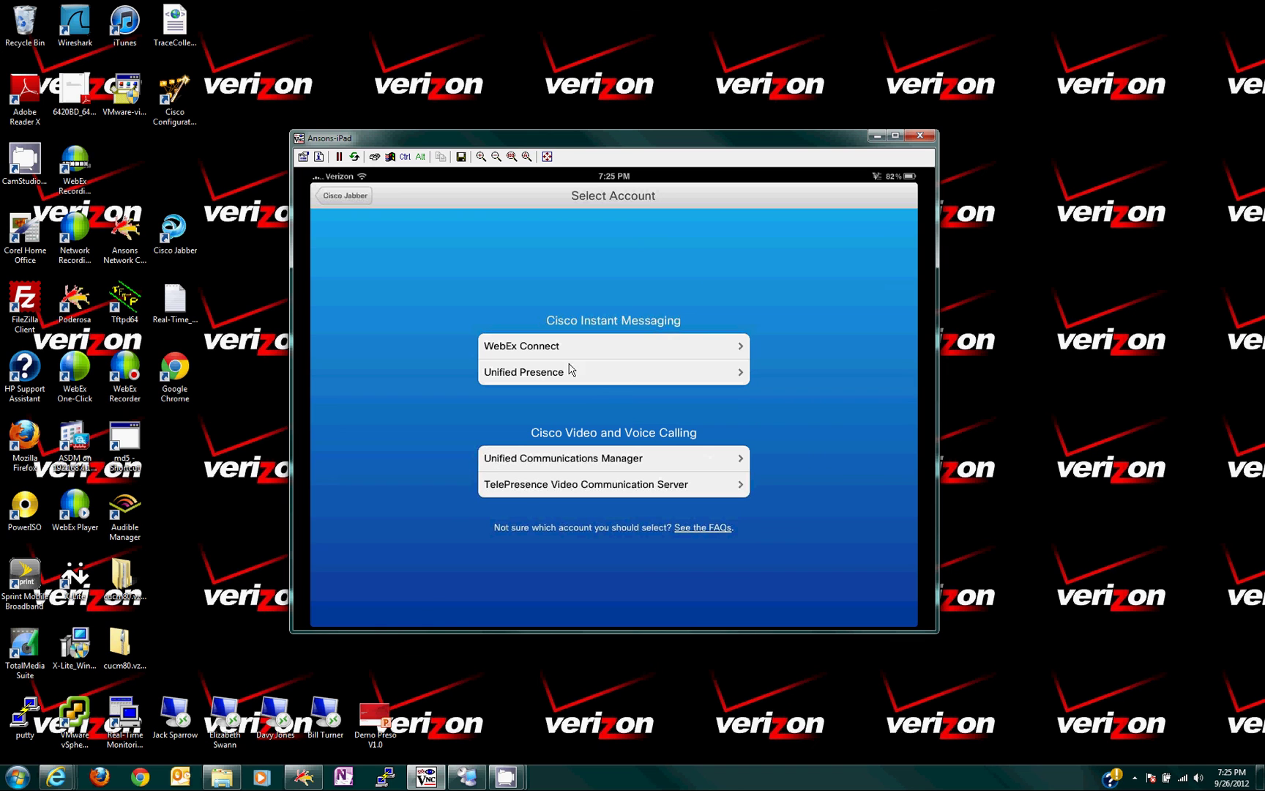